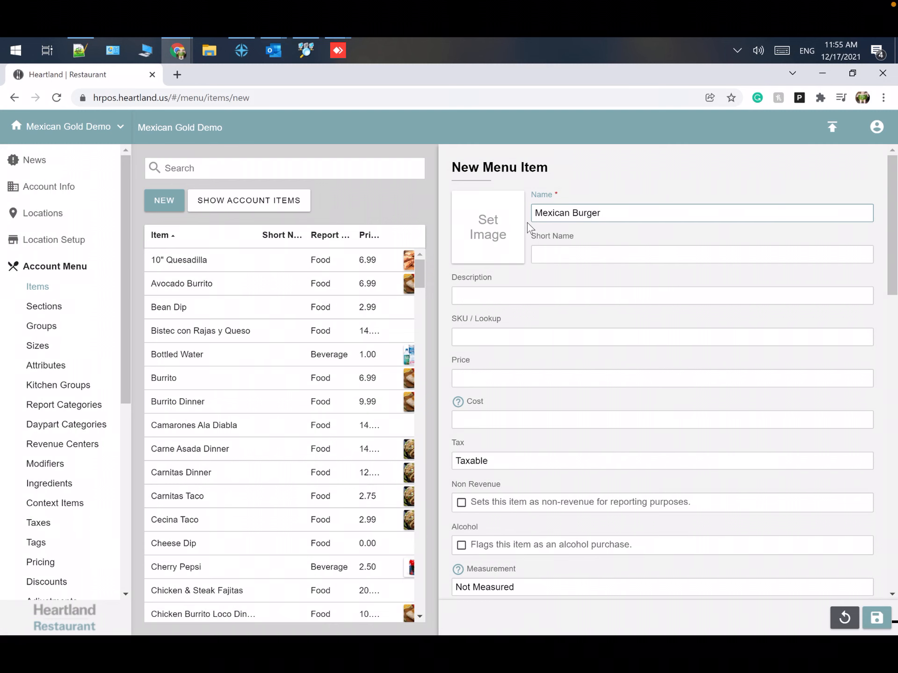
Step: Set the Mexican Burger item's image to the cheeseburger picture and enter the description Jalapeno Burger
left_click(505, 220)
left_click(557, 243)
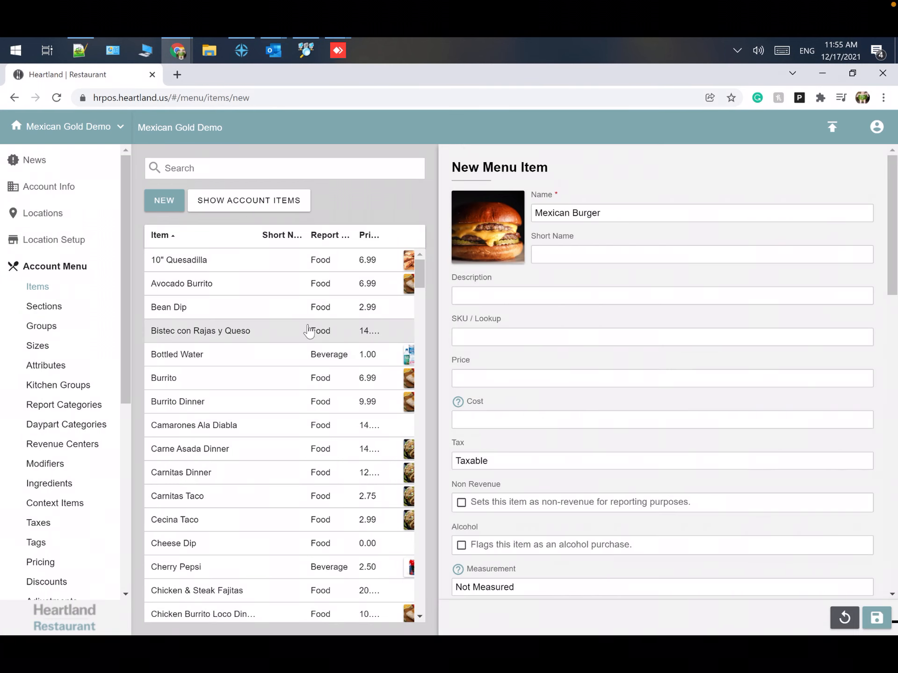
left_click(481, 295)
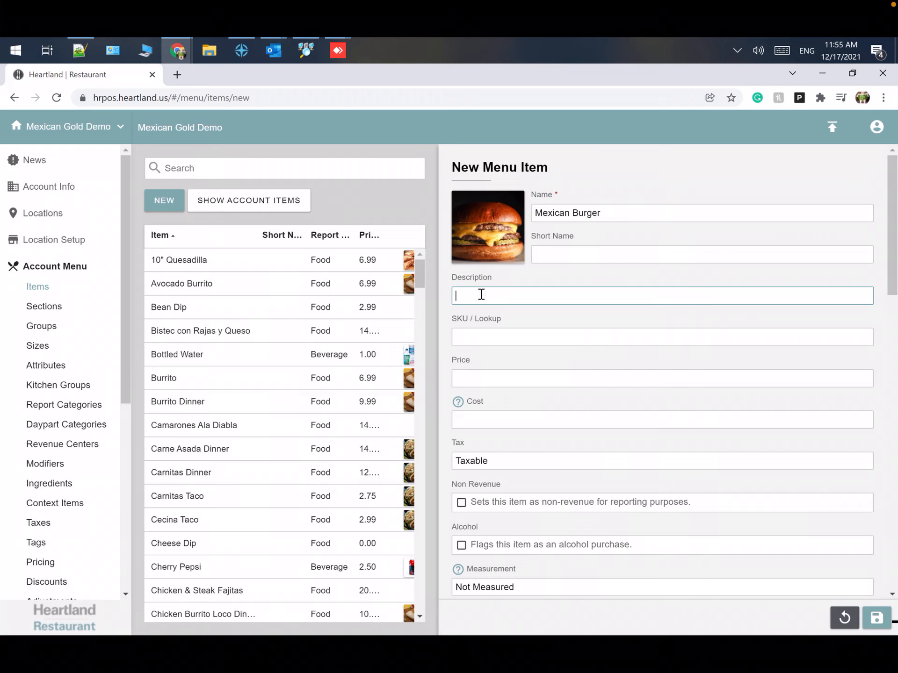
type("Jalapeno Burger")
Step: Set the new menu item's price to 10.99 and its cost to 5.99
left_click(487, 333)
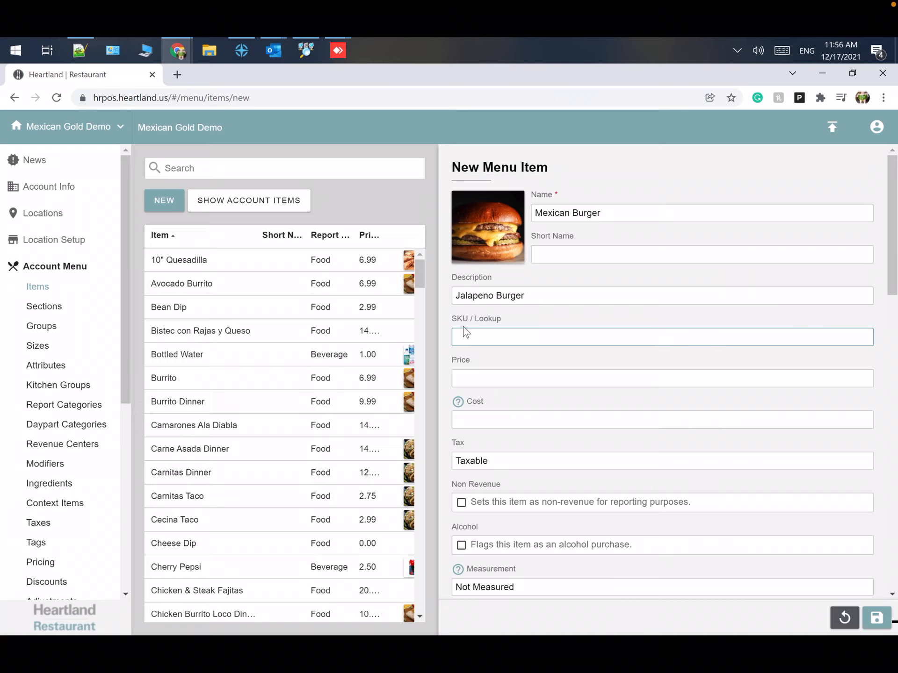
left_click(491, 373)
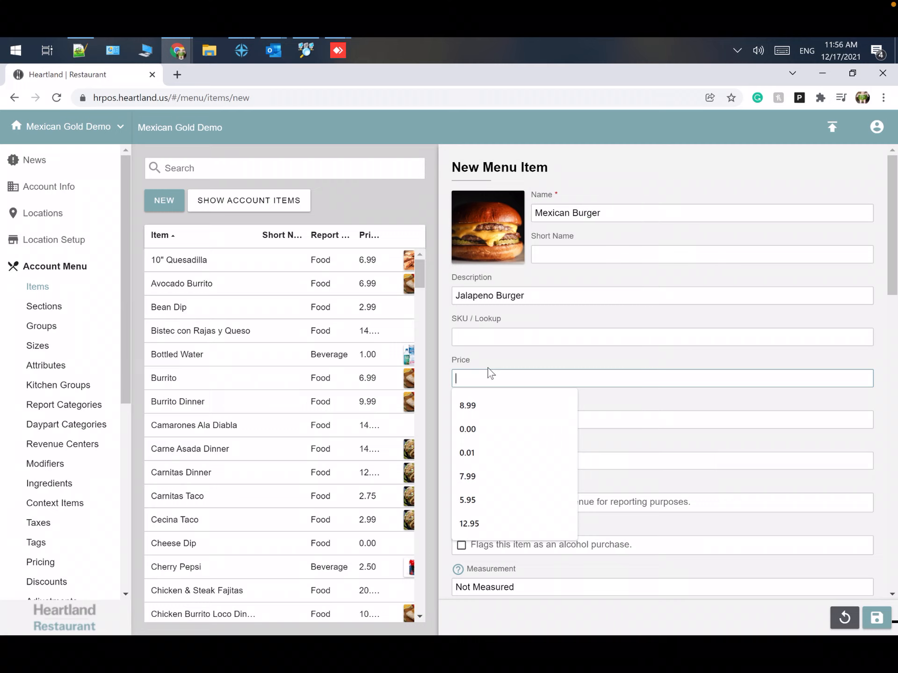
type("10.99")
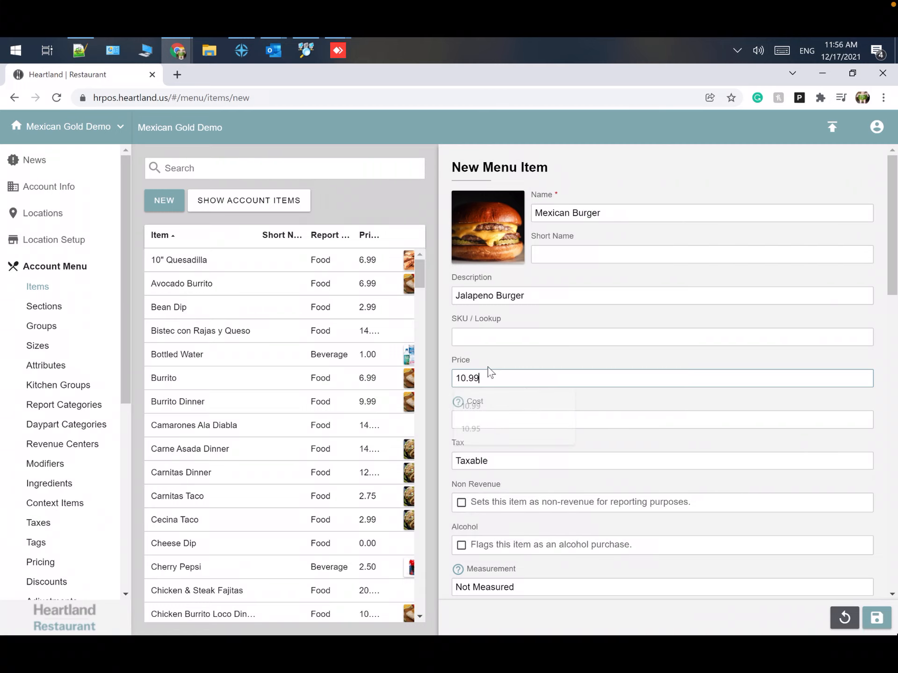
left_click(523, 396)
scroll(516, 356, "down", 2)
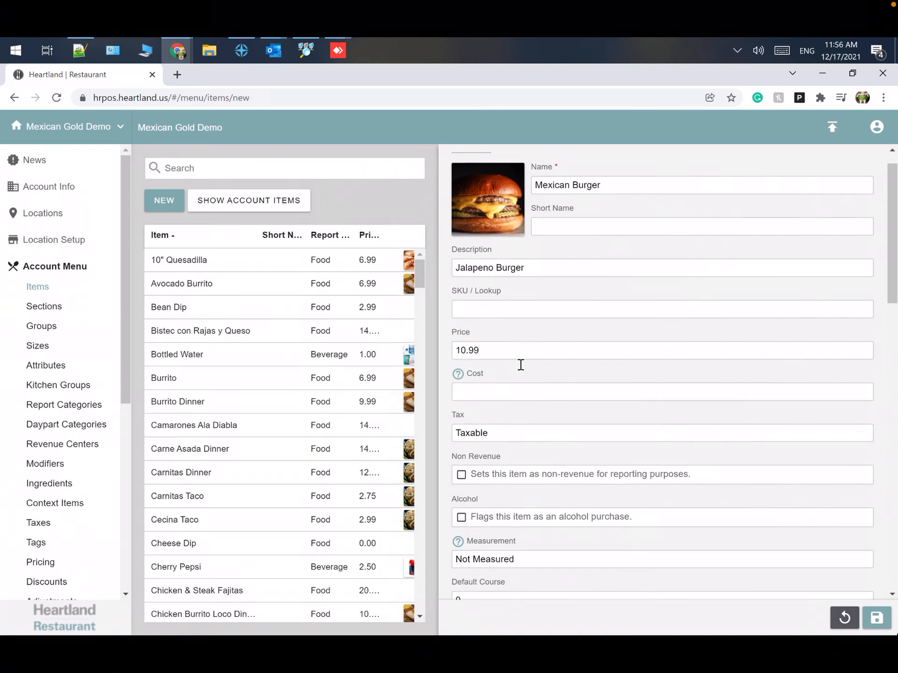
left_click(471, 351)
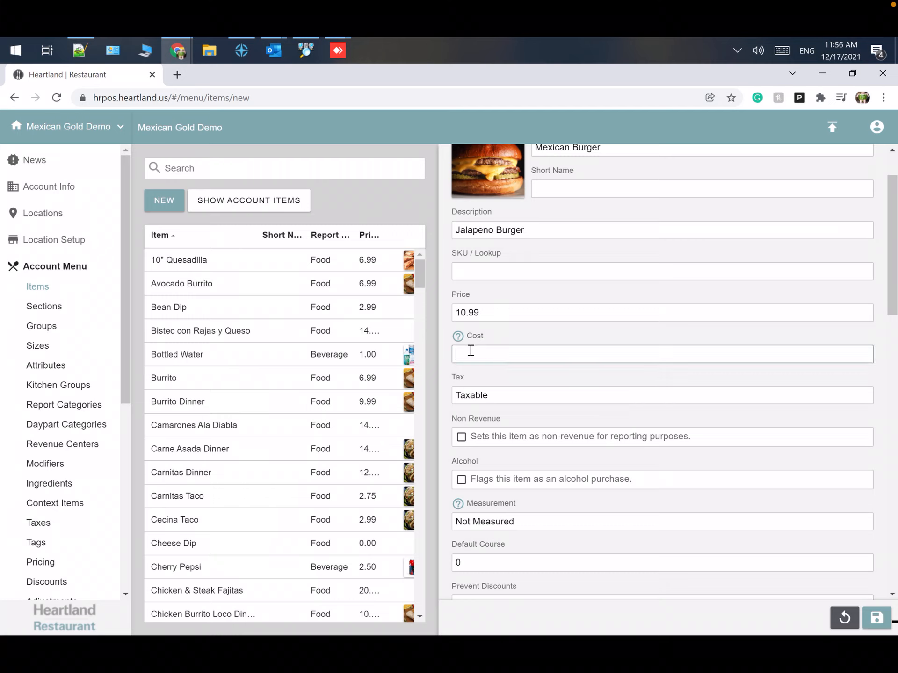
type("5.99")
Step: Review the available tax and measurement options for the new menu item
scroll(473, 347, "down", 1)
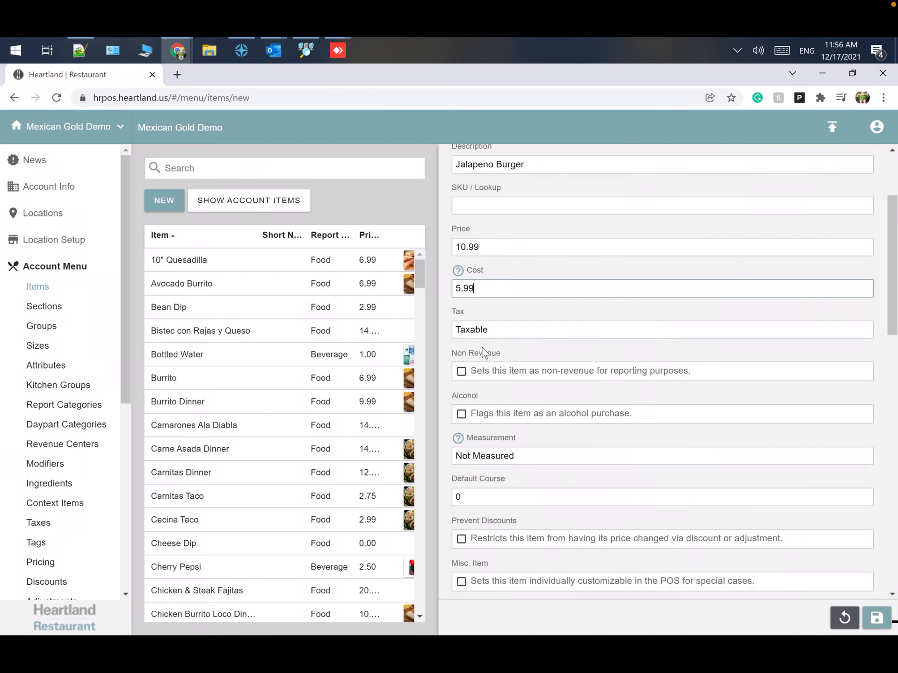
left_click(482, 333)
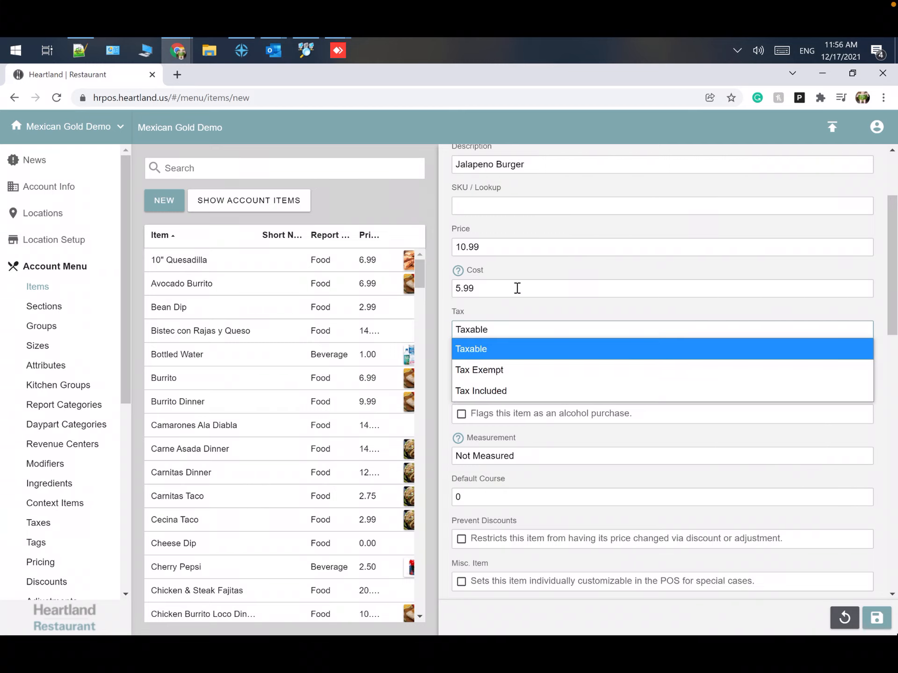
left_click(515, 304)
scroll(510, 304, "down", 1)
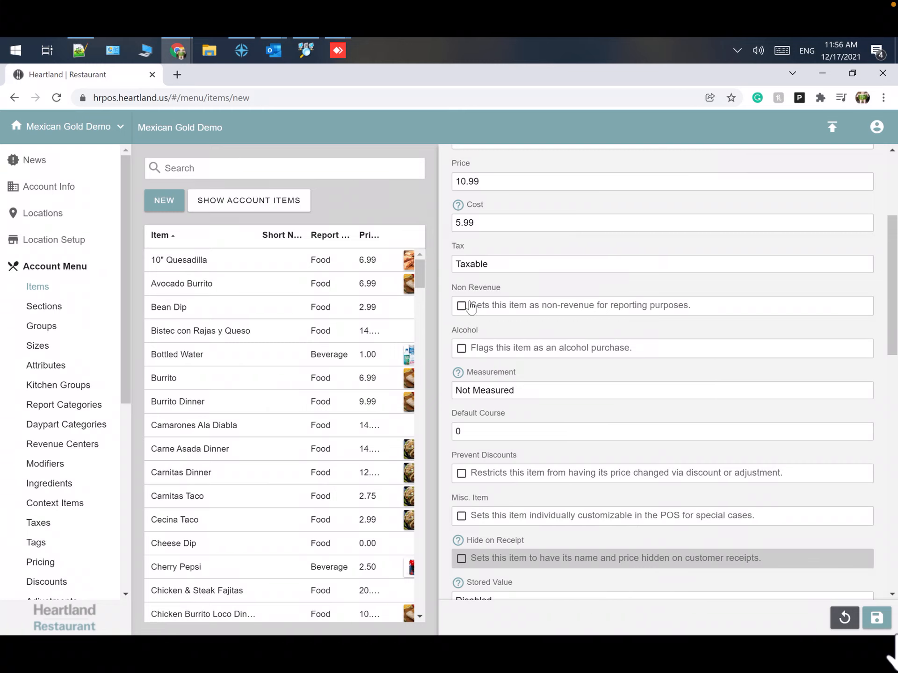
scroll(472, 327, "down", 1)
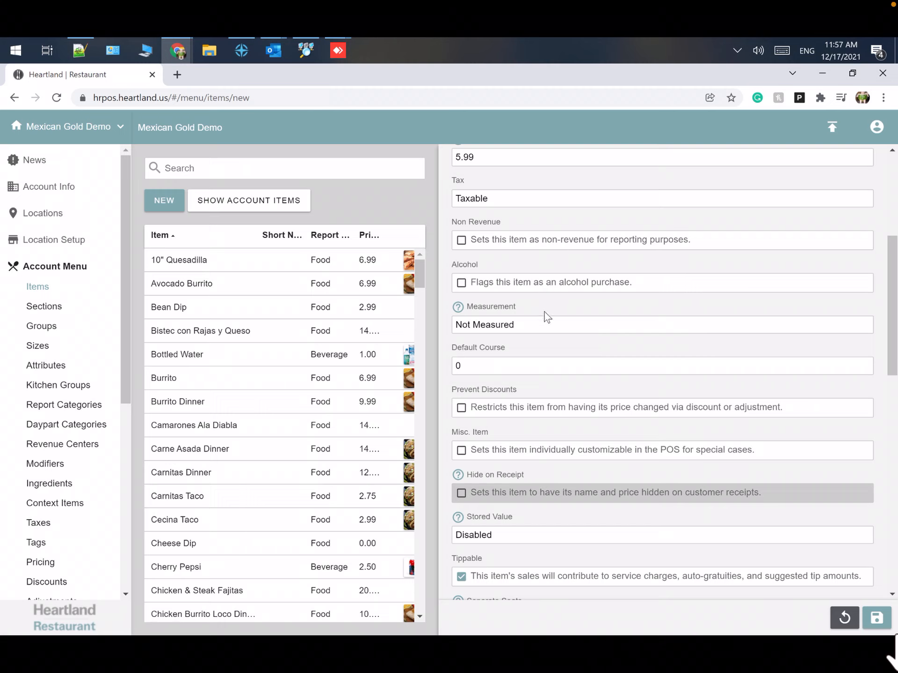
left_click(520, 326)
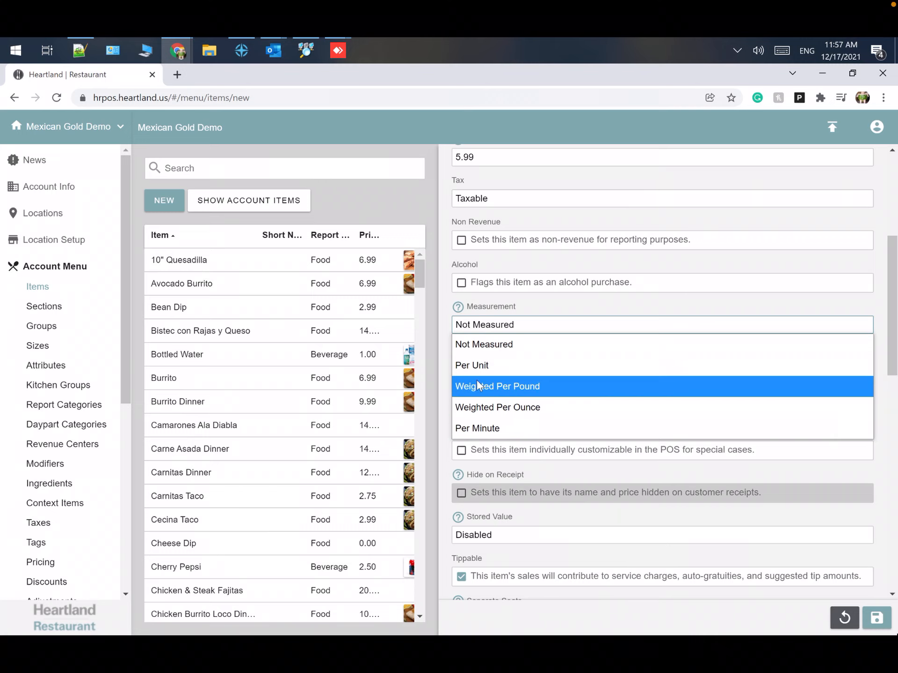
left_click(542, 301)
scroll(524, 306, "down", 3)
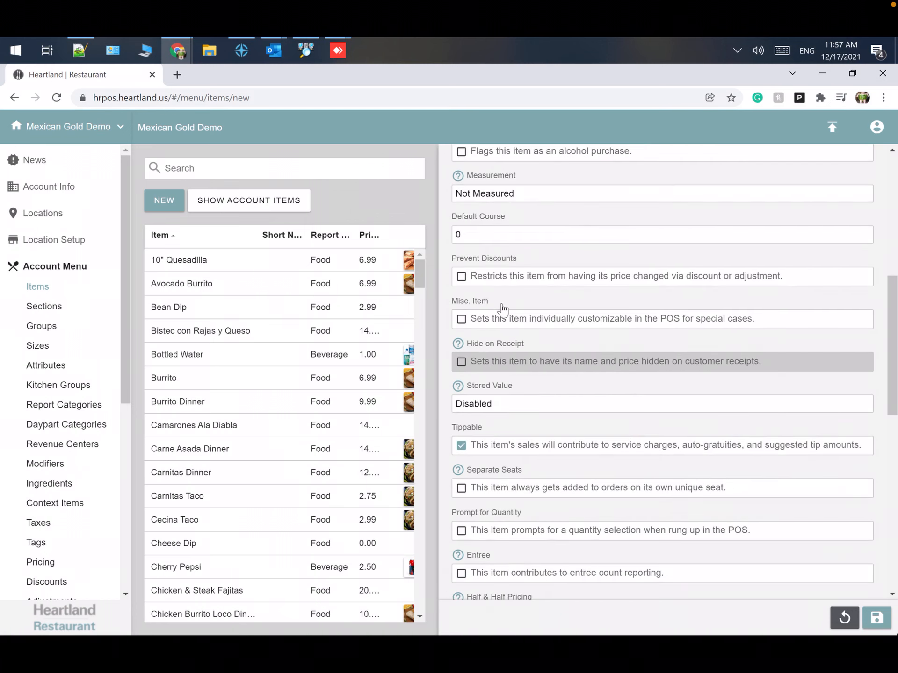
Step: Inspect the default course field, and switch the Misc. Item setting on and back off
left_click(478, 230)
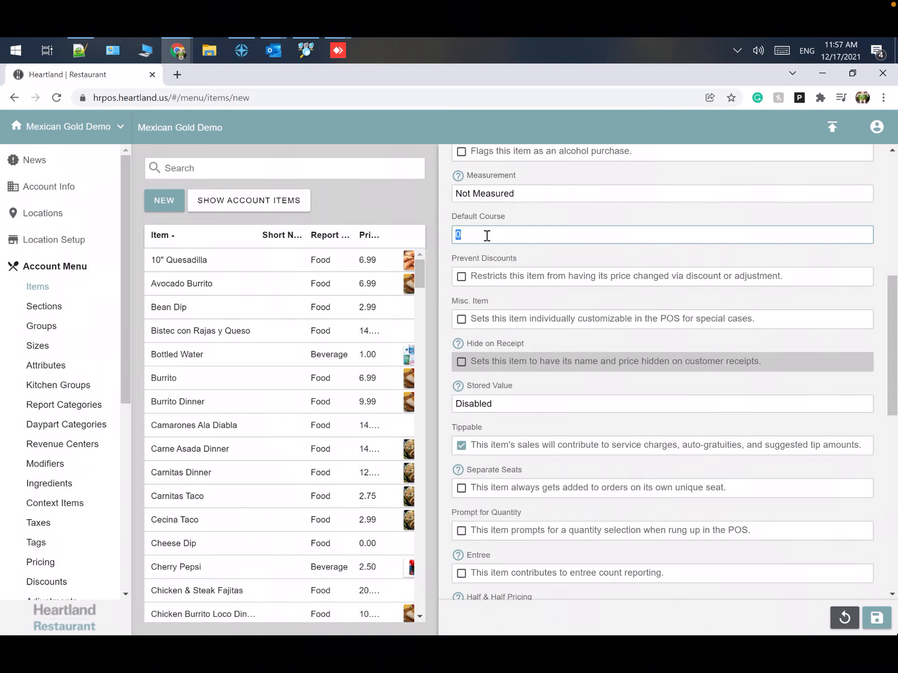
scroll(513, 223, "up", 2)
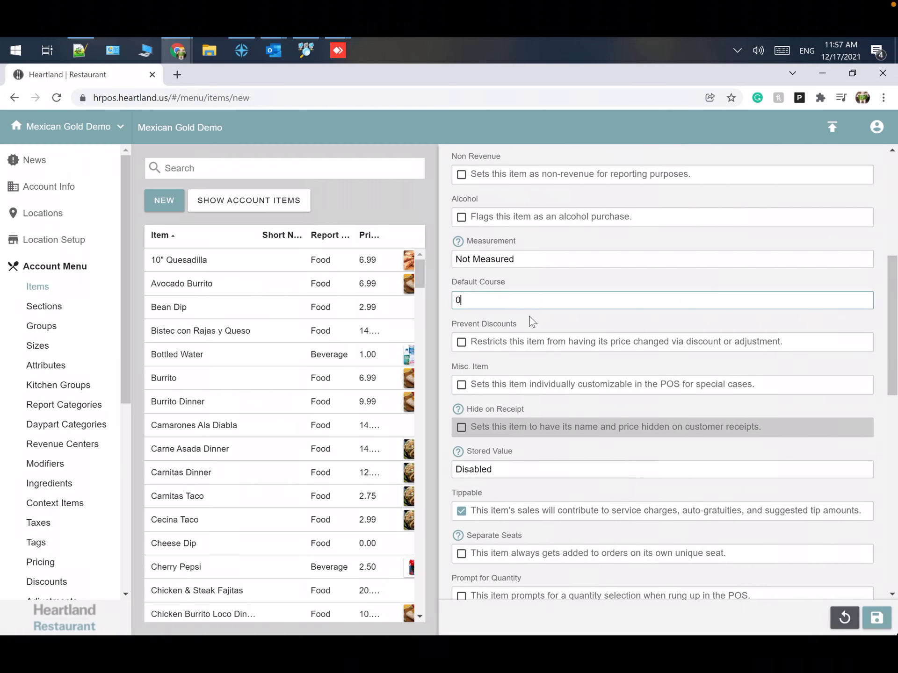
scroll(519, 327, "down", 2)
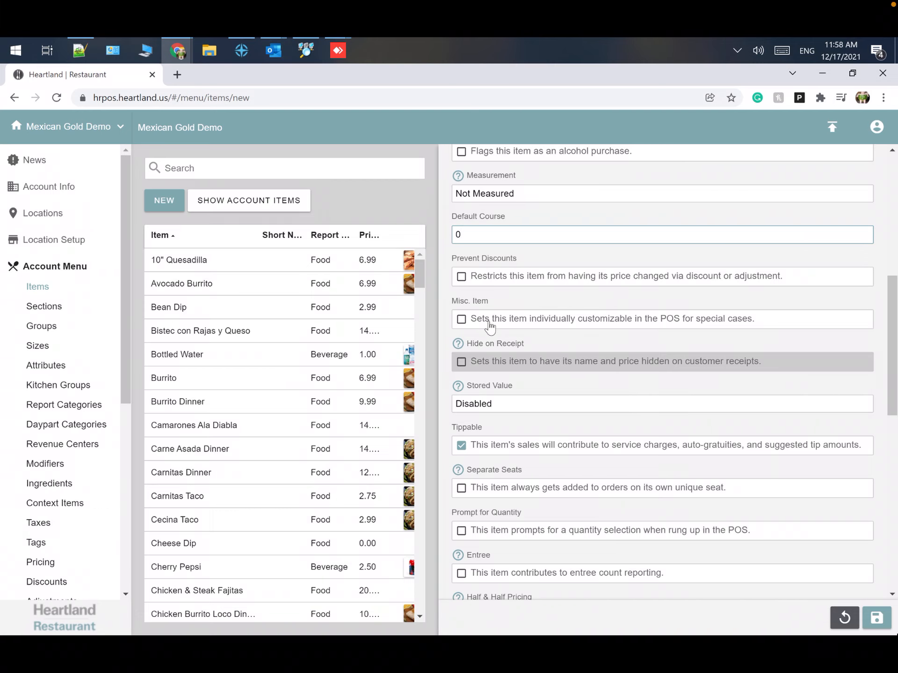
scroll(490, 326, "down", 1)
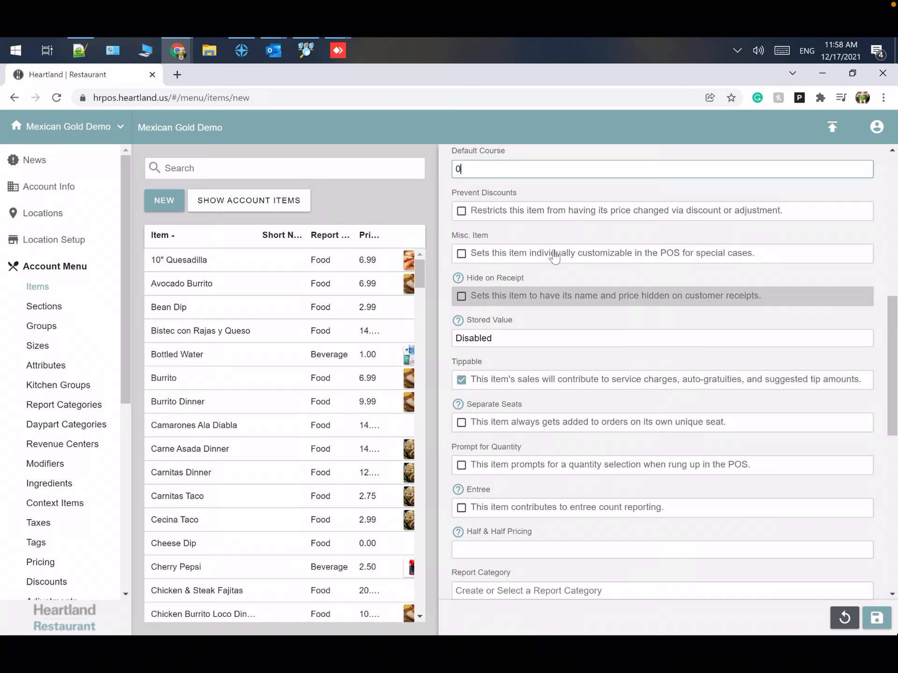
left_click(461, 254)
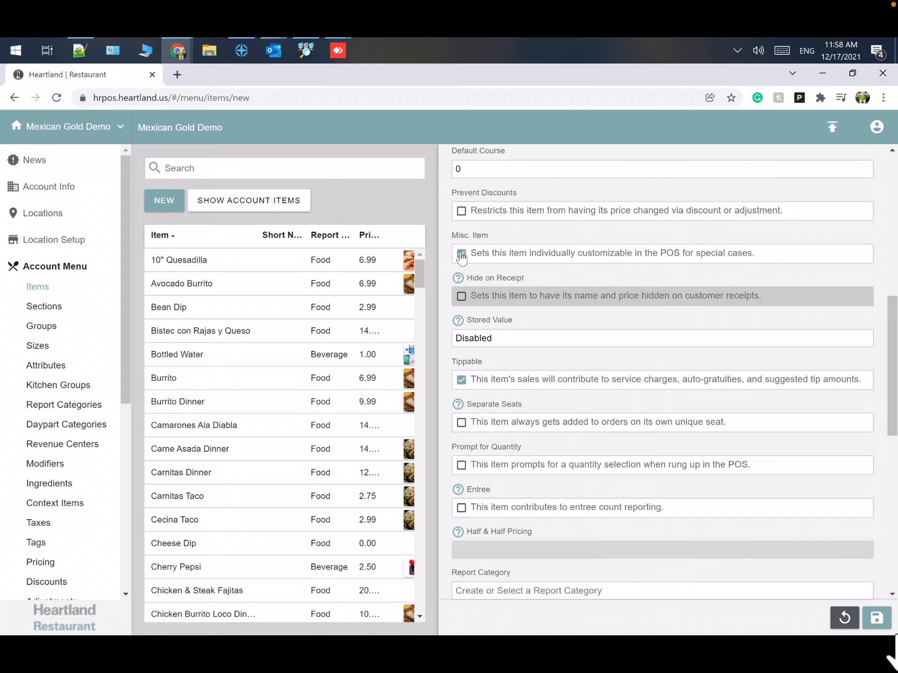
left_click(461, 254)
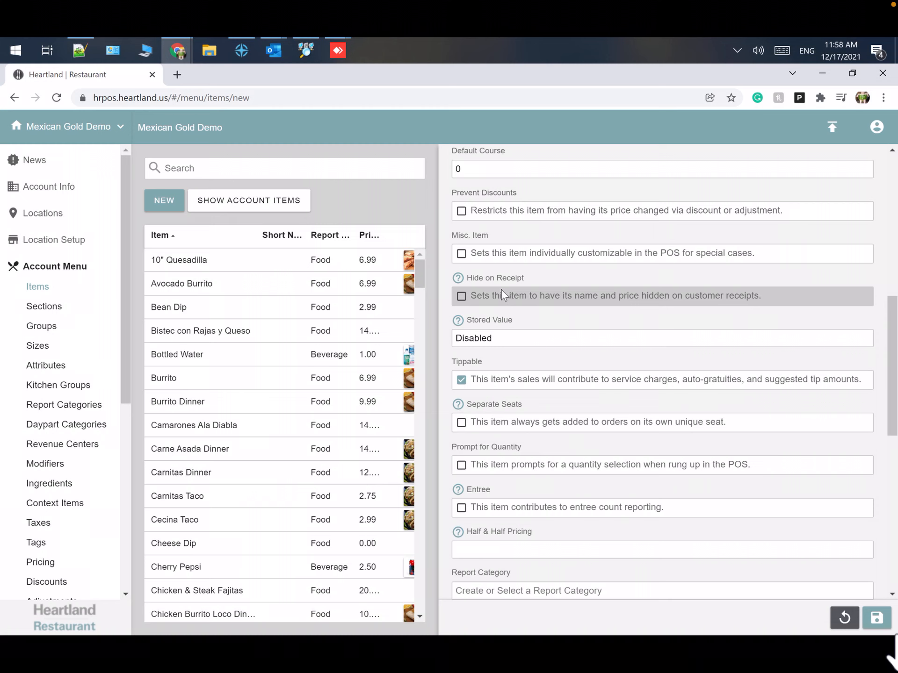
Step: Look over the item's remaining settings and review the available Stored Value options
scroll(501, 290, "down", 1)
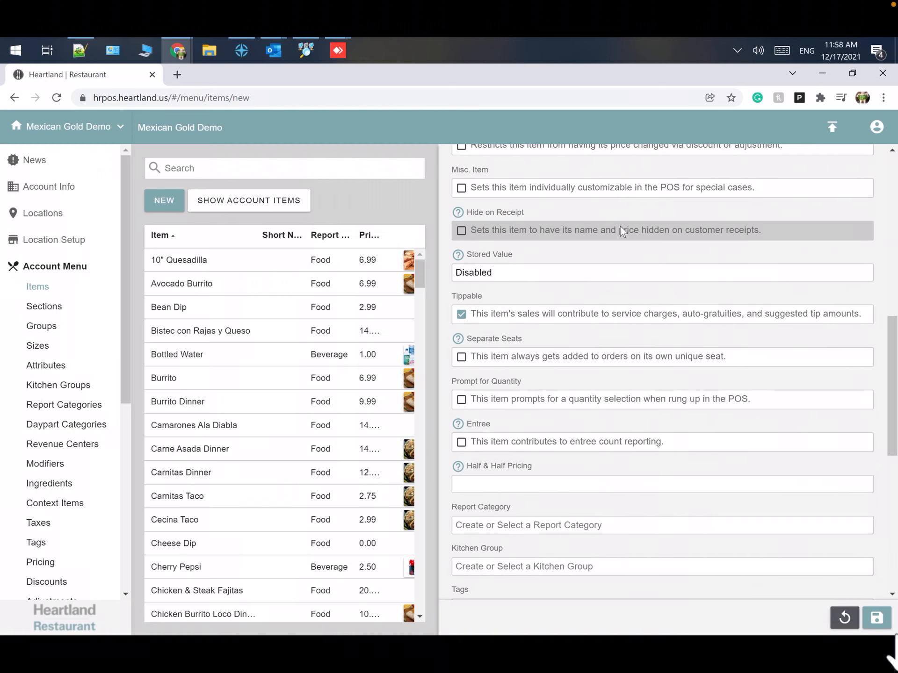
scroll(482, 236, "up", 1)
scroll(484, 239, "down", 1)
scroll(527, 225, "up", 10)
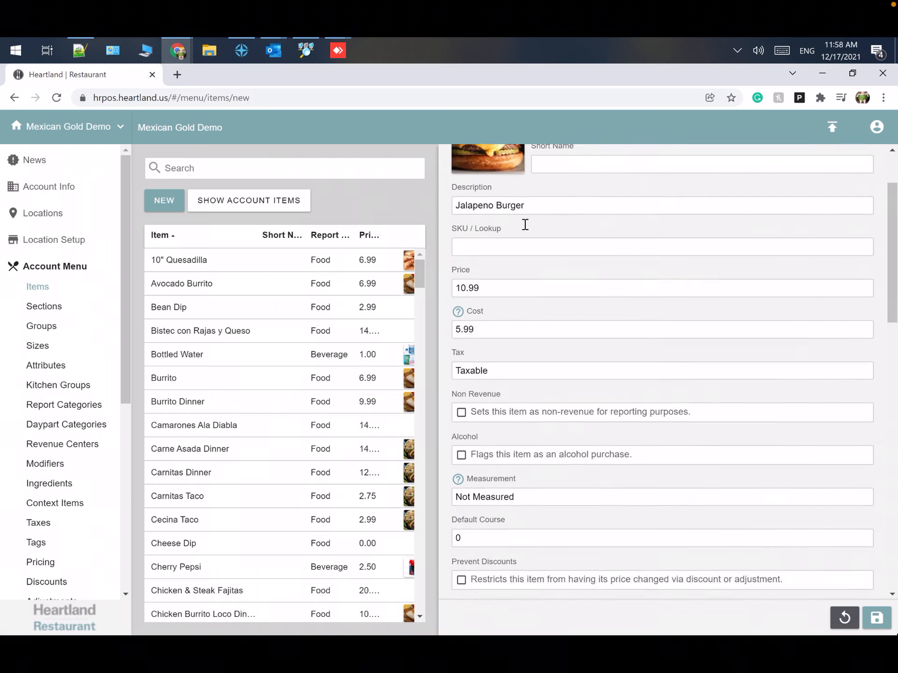
scroll(464, 439, "down", 7)
scroll(464, 440, "down", 8)
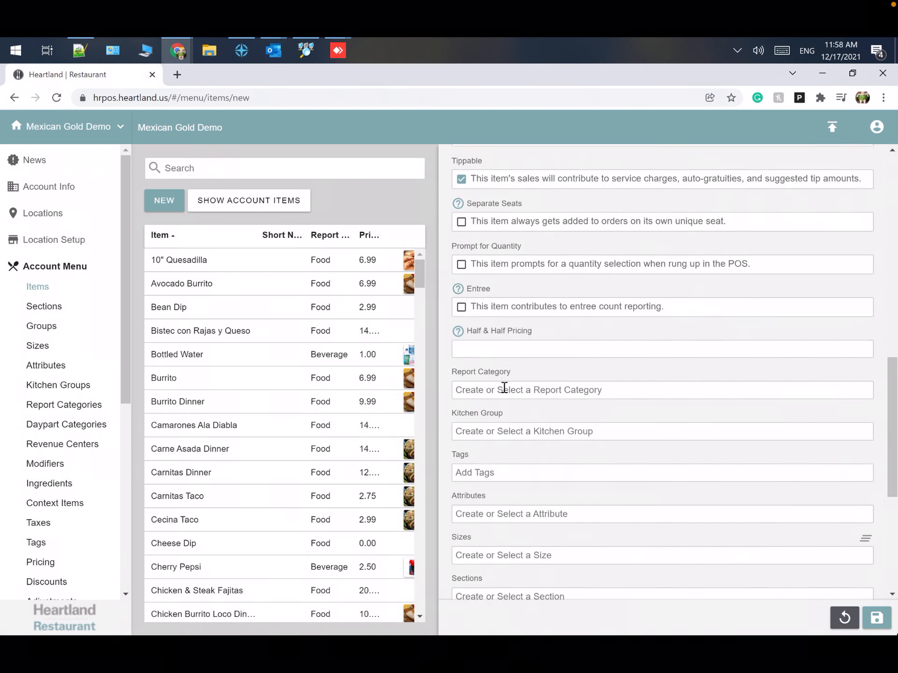
scroll(504, 387, "up", 6)
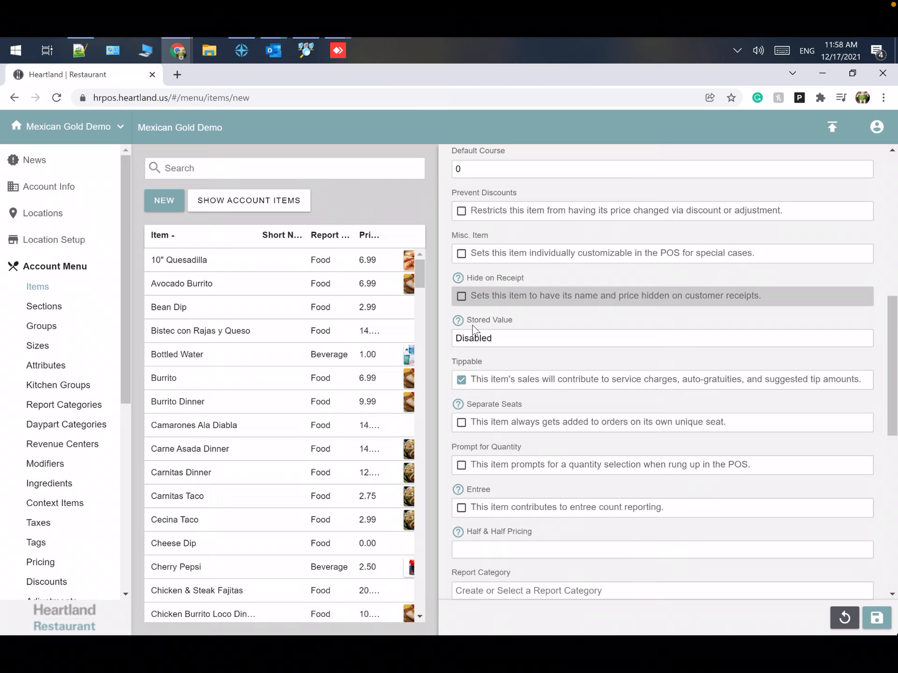
left_click(495, 342)
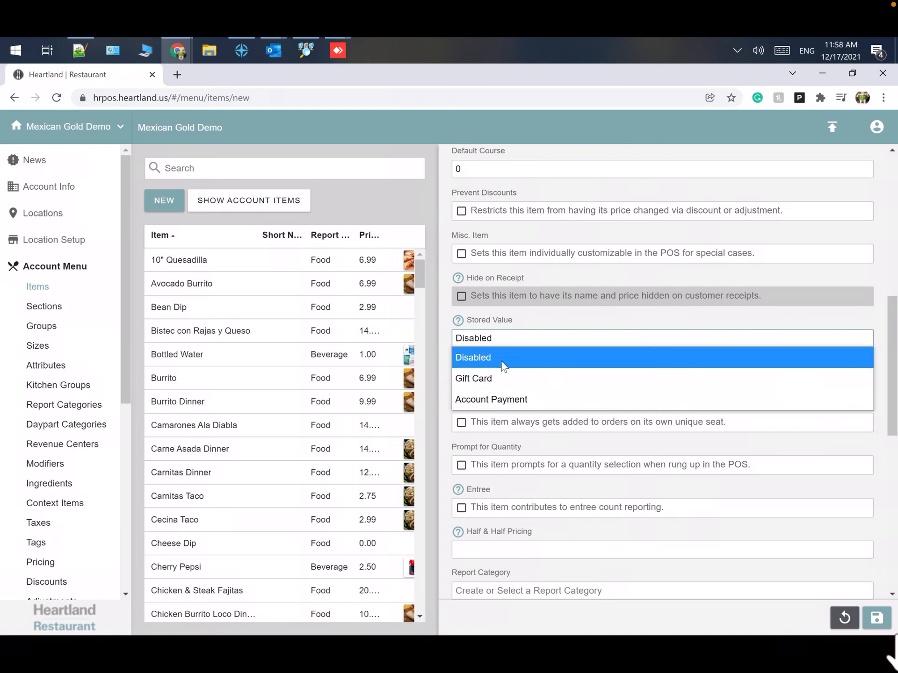
left_click(533, 322)
Step: Review the tippable, separate seats, quantity prompt and entree settings, and the available Half & Half Pricing options
scroll(533, 322, "down", 2)
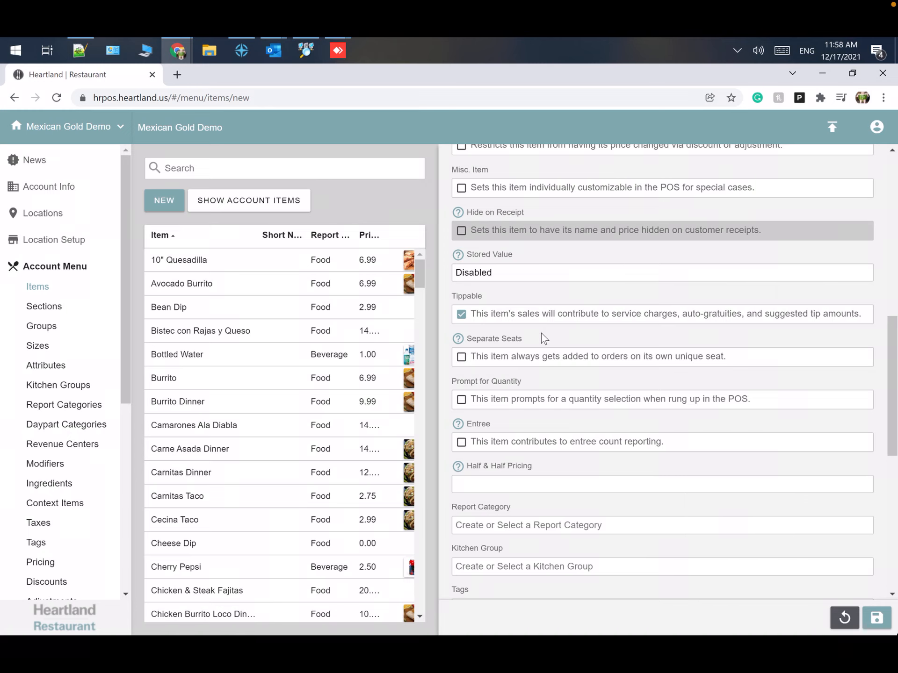
scroll(526, 265, "down", 2)
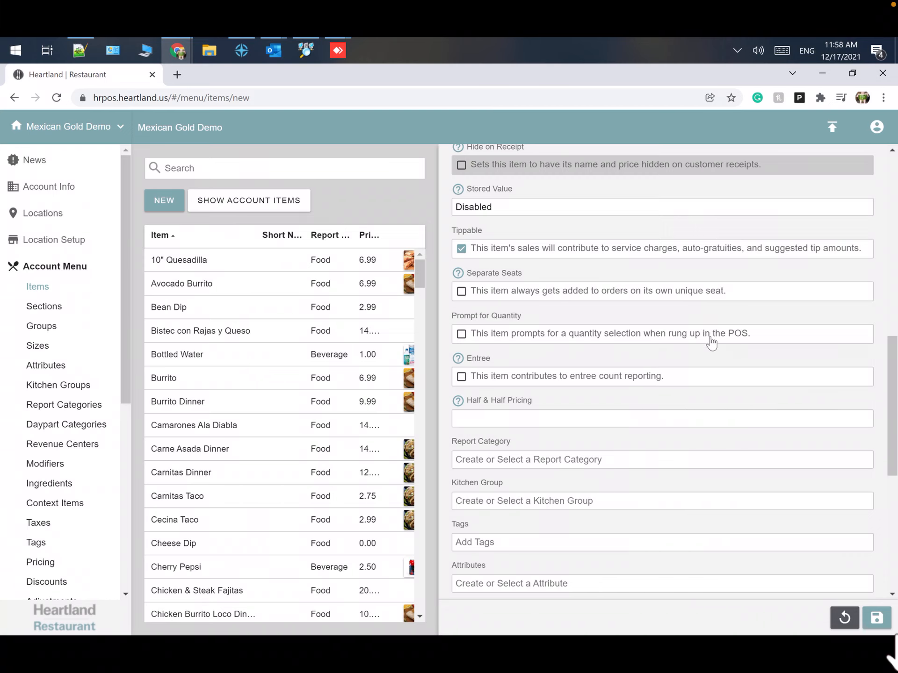
scroll(655, 336, "down", 2)
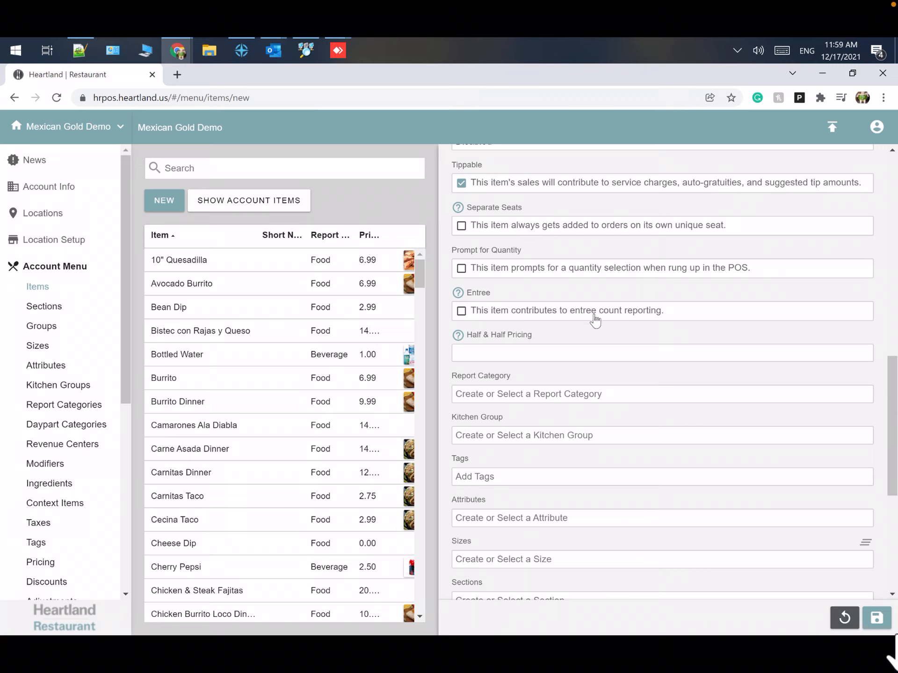
scroll(576, 335, "down", 1)
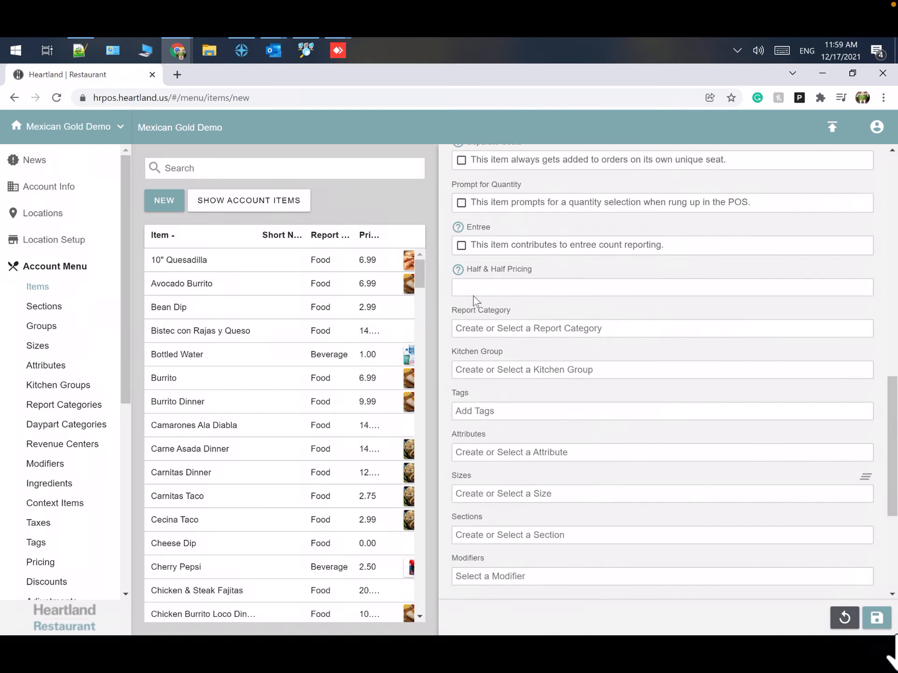
left_click(541, 293)
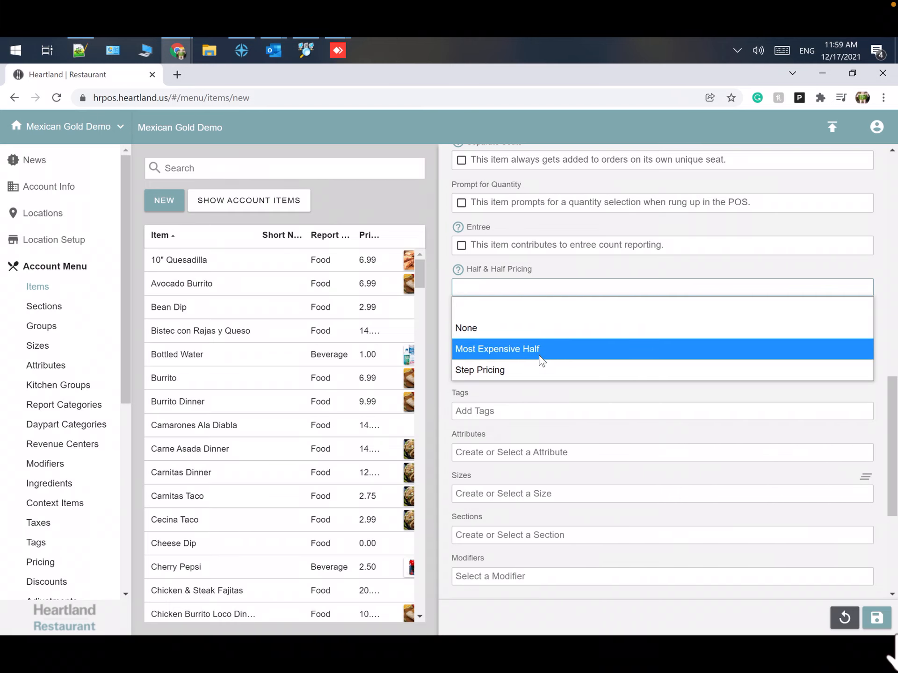
left_click(518, 383)
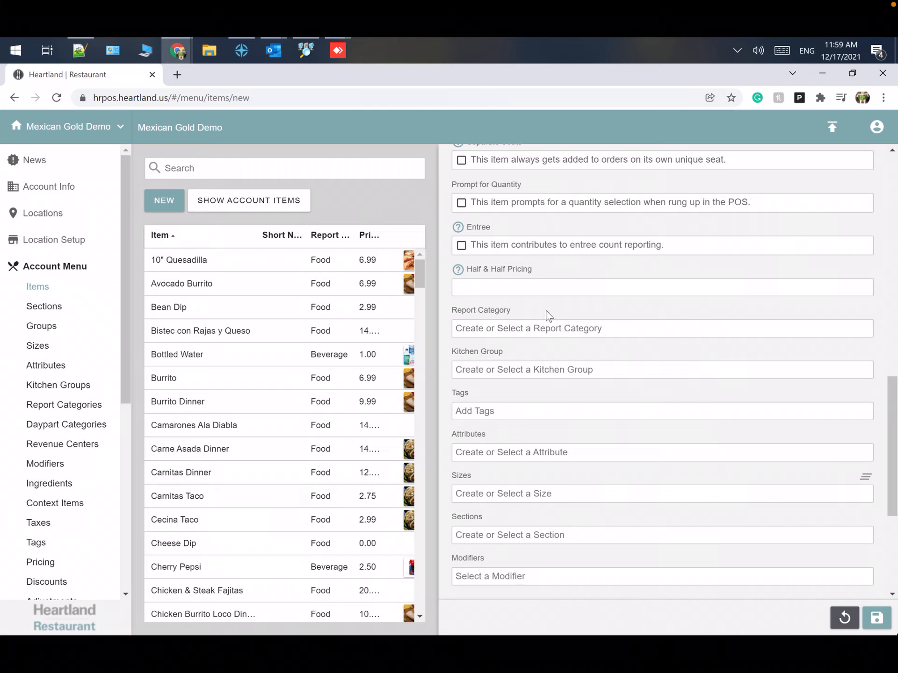
Step: Assign the item to the Food report category and the Kitchen Print kitchen group
left_click(515, 325)
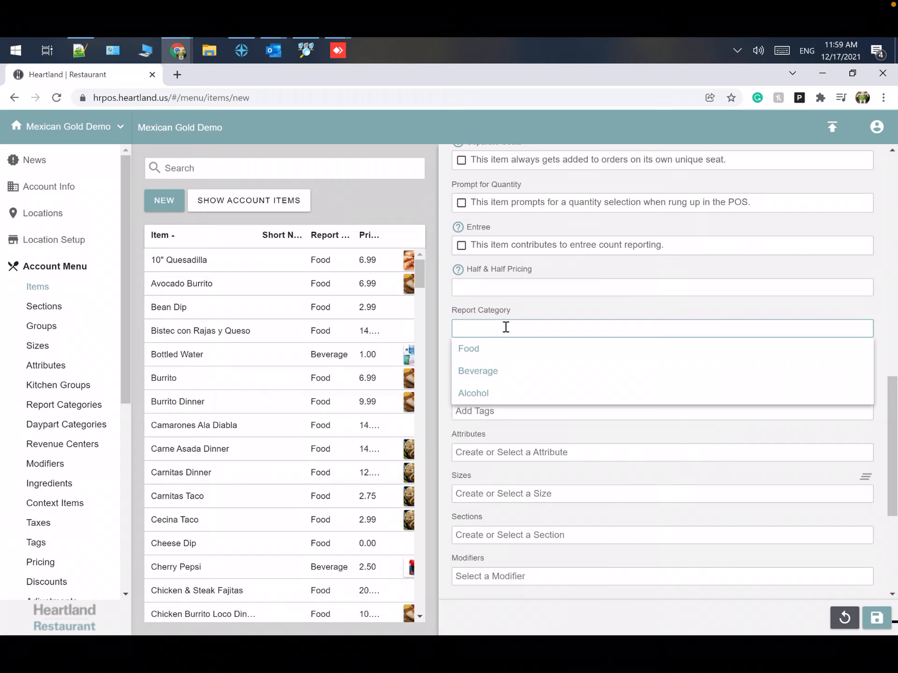
left_click(490, 354)
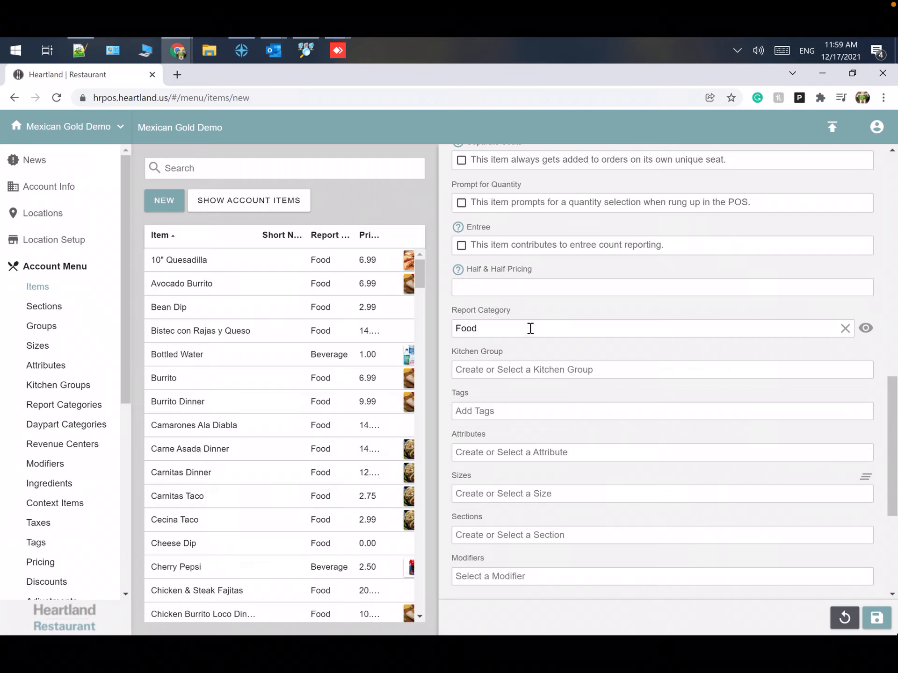
left_click(517, 369)
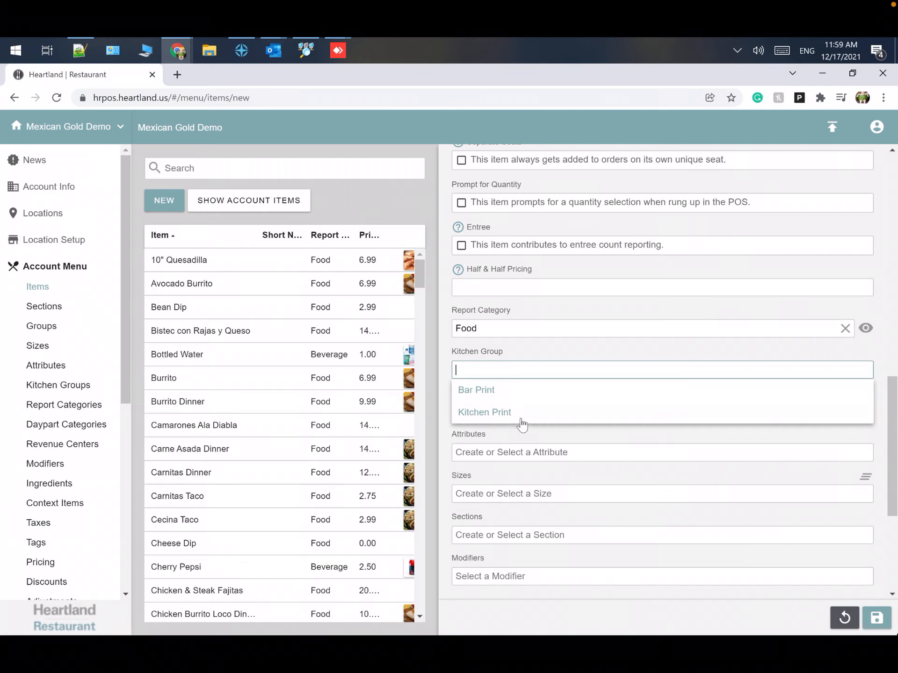
left_click(521, 419)
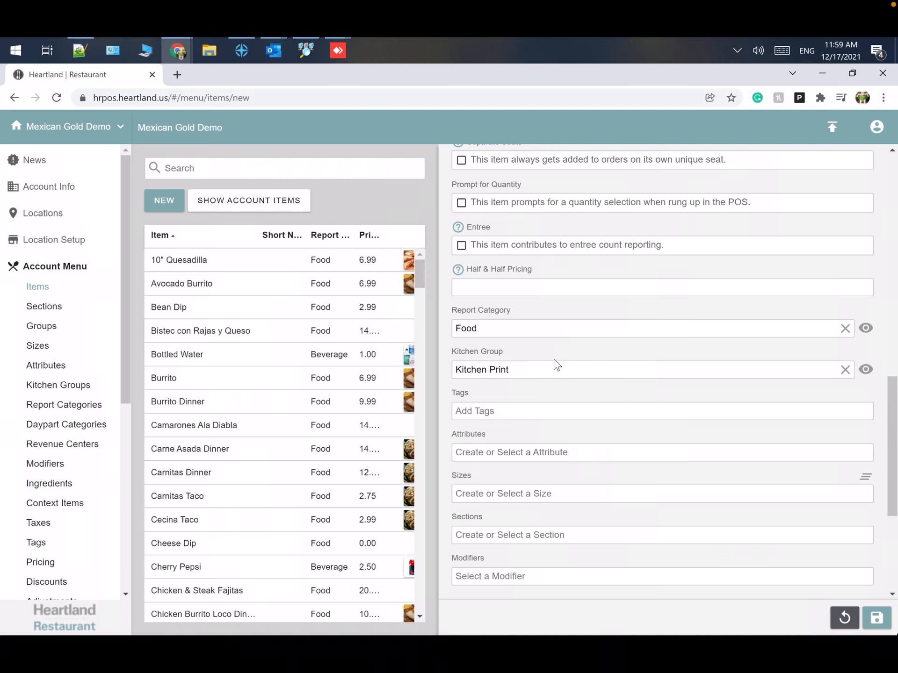
Step: Add the Fast Food tag and the Fast Food attribute to the item
scroll(554, 360, "down", 3)
left_click(493, 281)
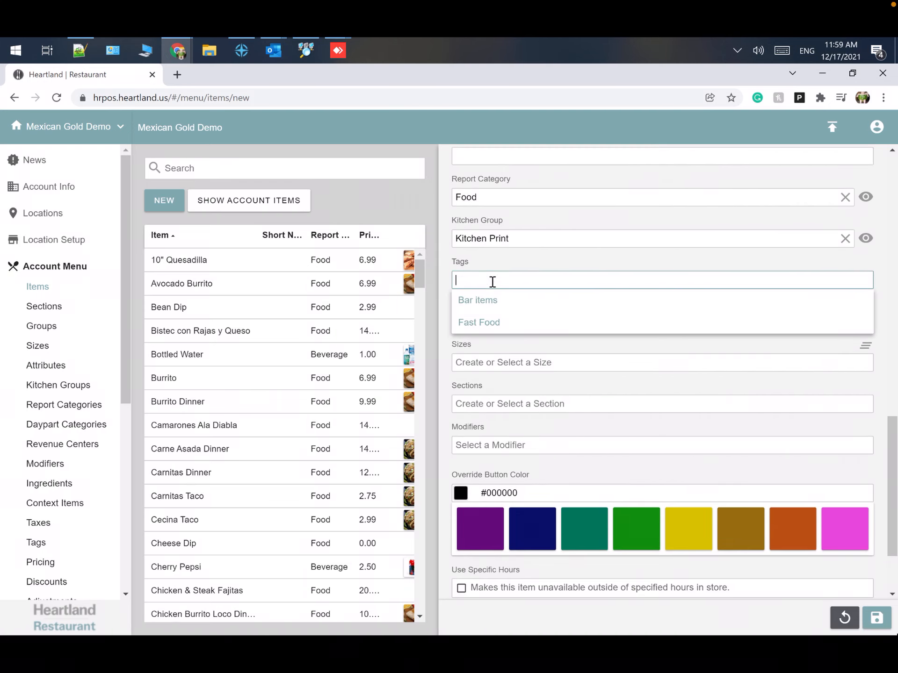
left_click(514, 260)
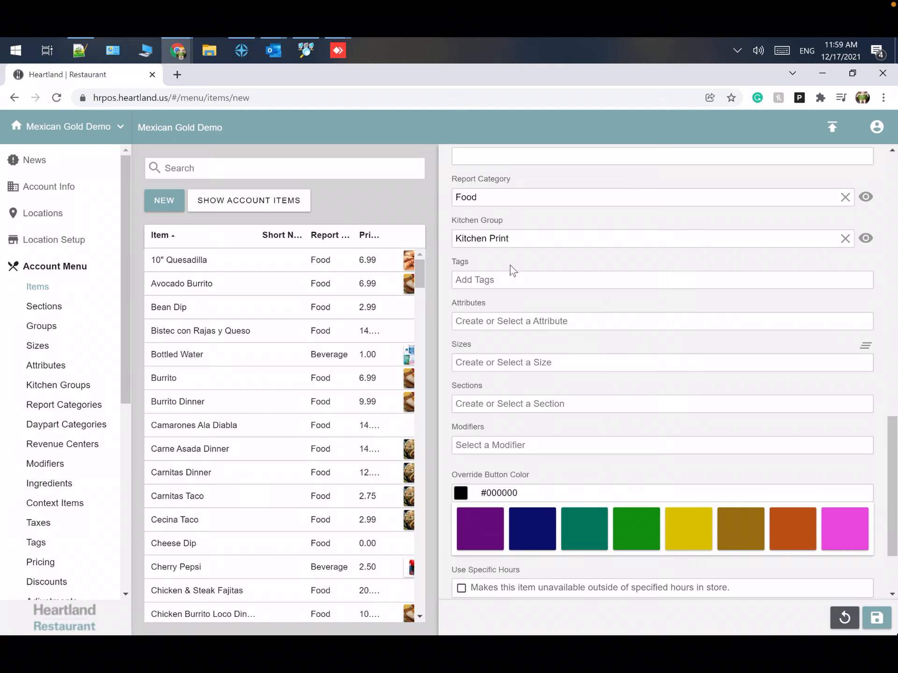
left_click(510, 276)
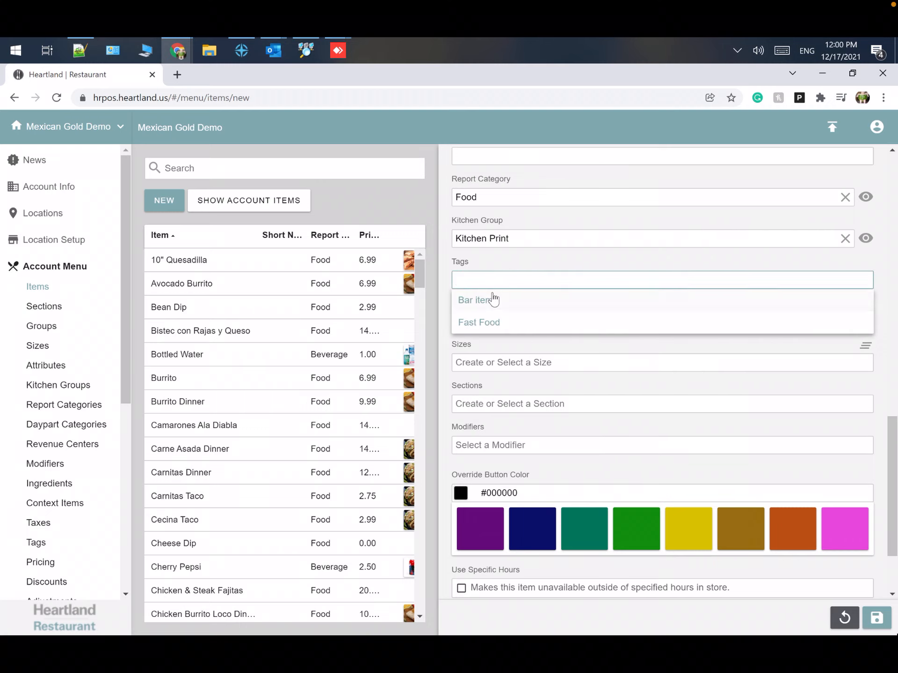
left_click(491, 327)
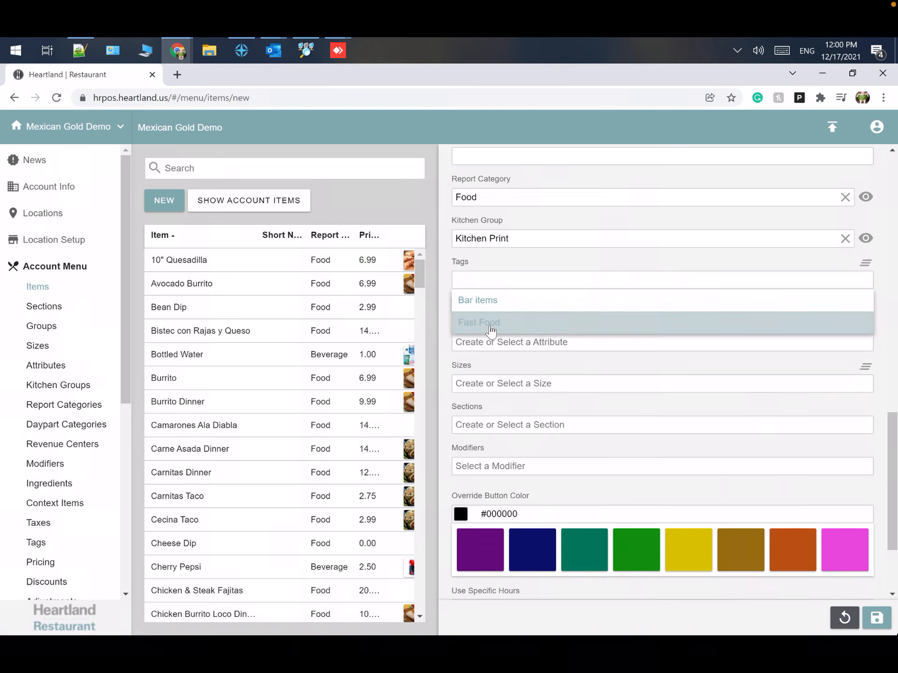
left_click(507, 345)
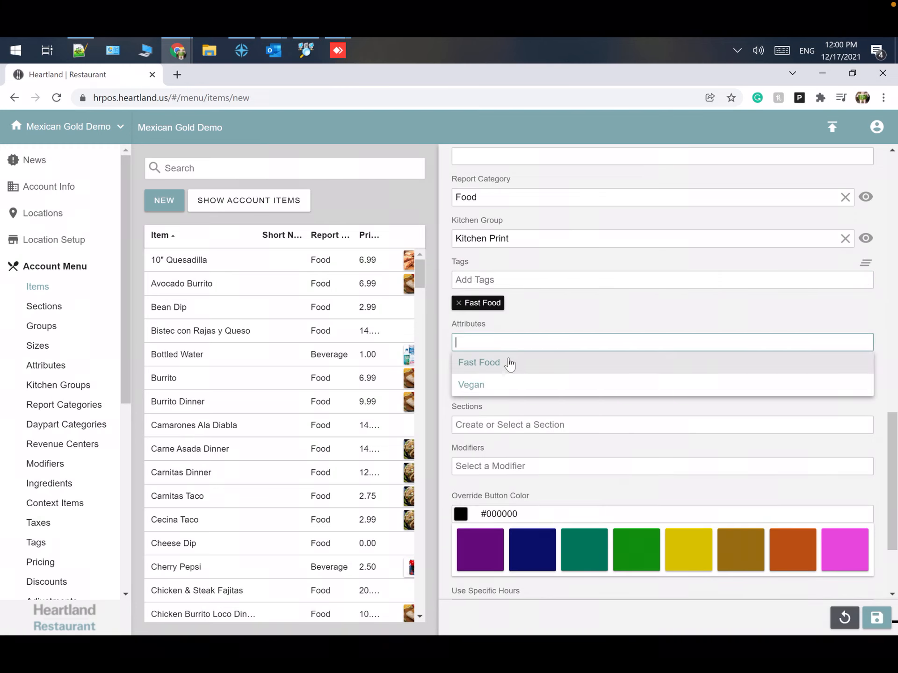
left_click(509, 364)
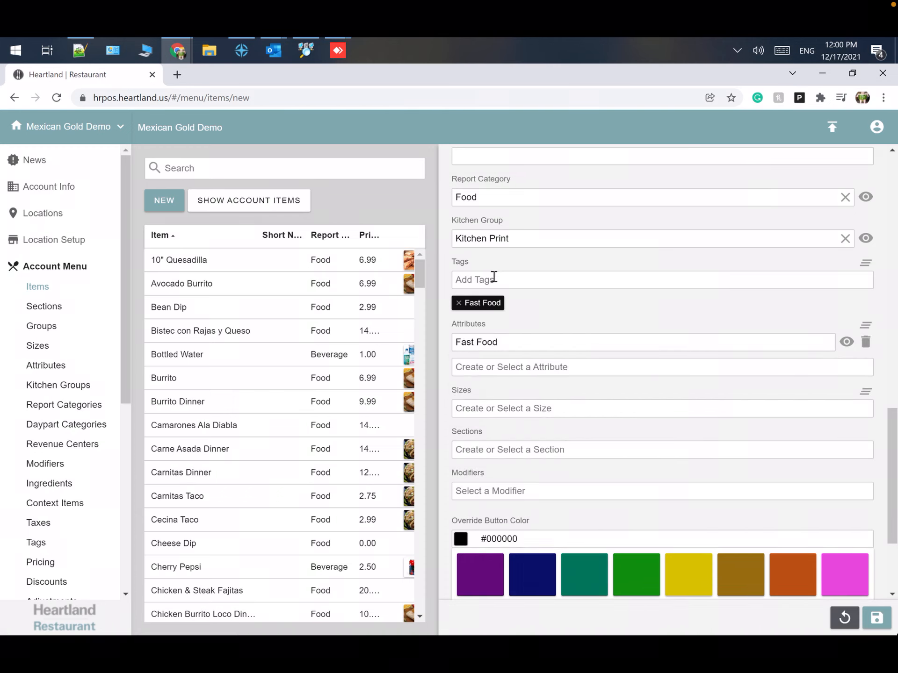
Step: Create a new size named Single for the item, with a price of 10.99 and a cost of 5.99
scroll(498, 271, "down", 1)
scroll(500, 276, "down", 5)
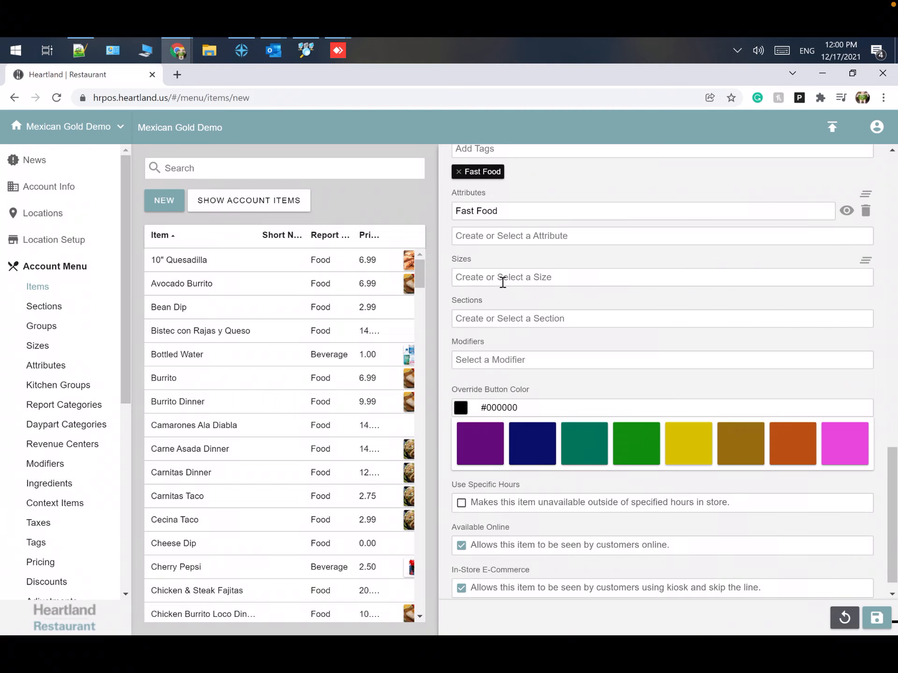
scroll(503, 282, "up", 15)
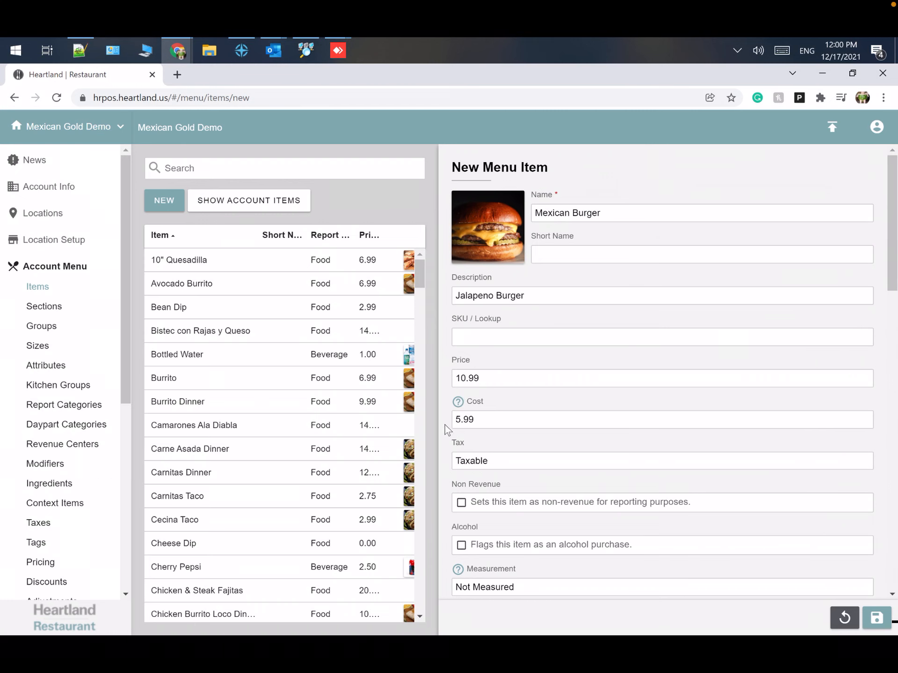
scroll(480, 381, "down", 15)
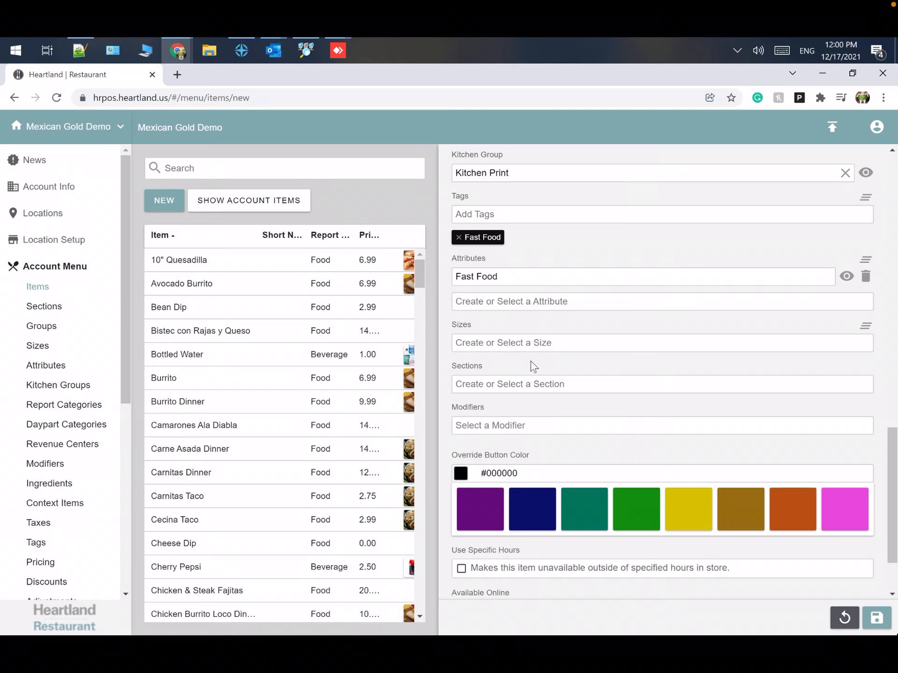
left_click(498, 342)
type("Single")
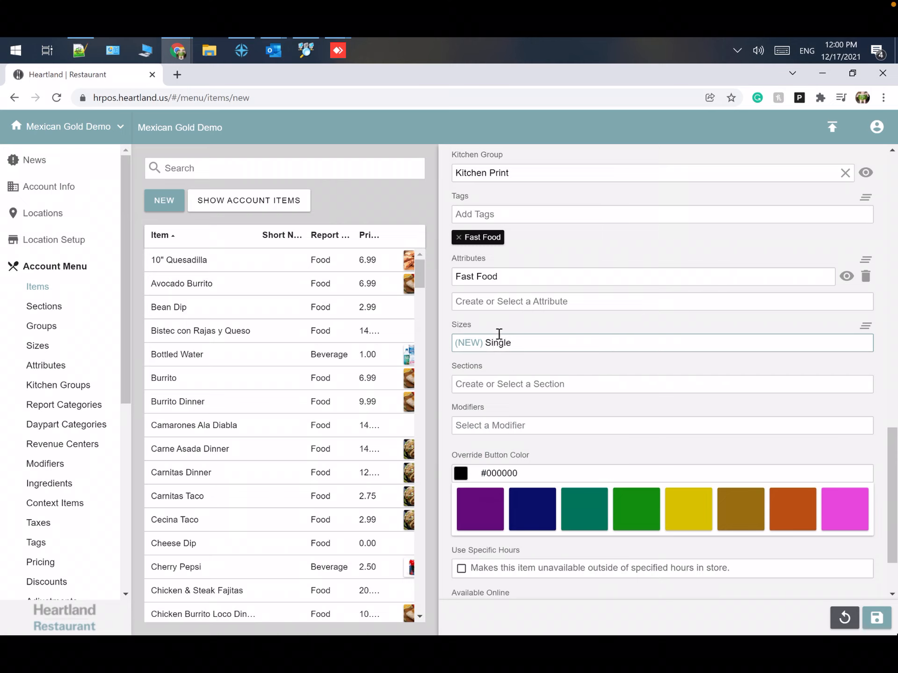
key("Return")
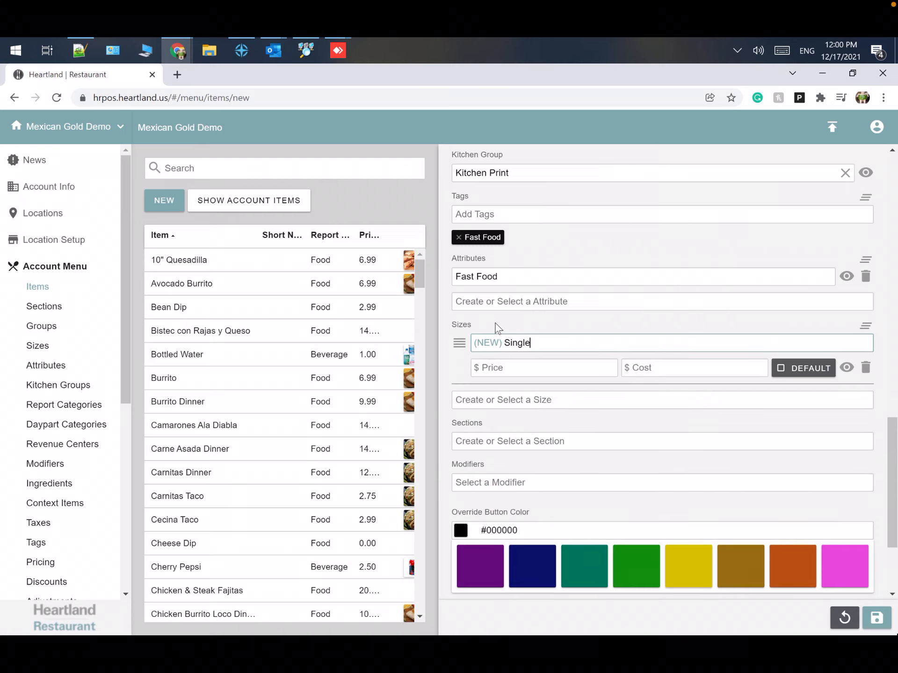
left_click(534, 370)
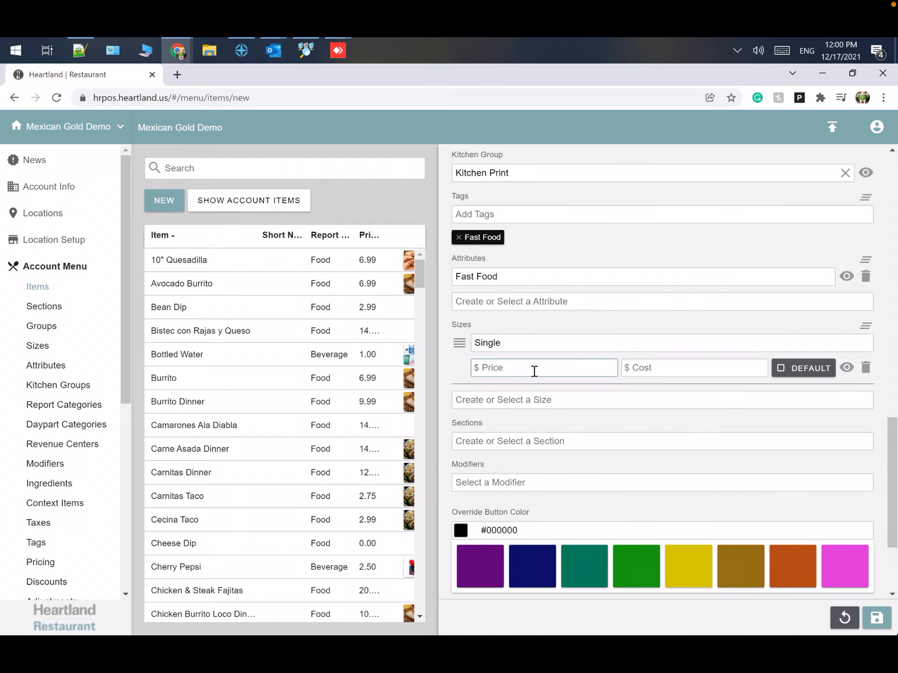
type("10.99")
left_click(642, 367)
type("5.99")
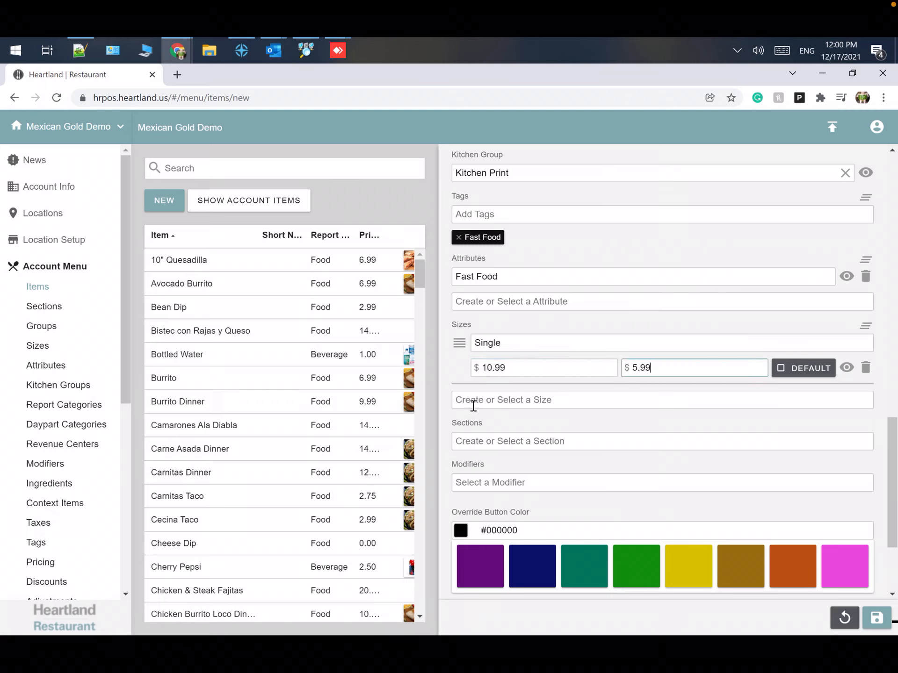
Step: Create a second new size named Double, with a price of 13.99 and a cost of 6.99
left_click(475, 403)
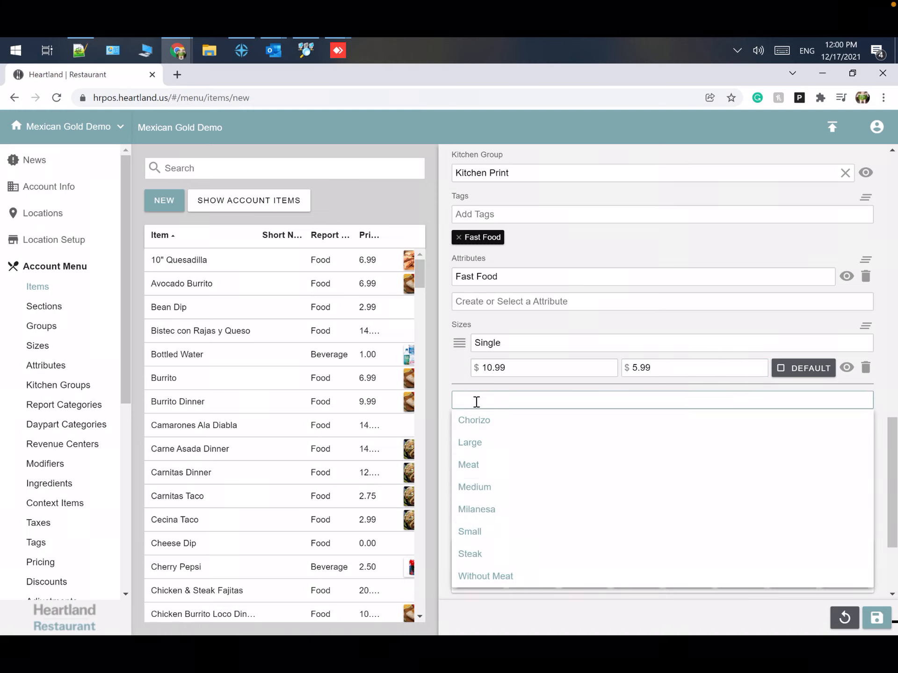
type("Double")
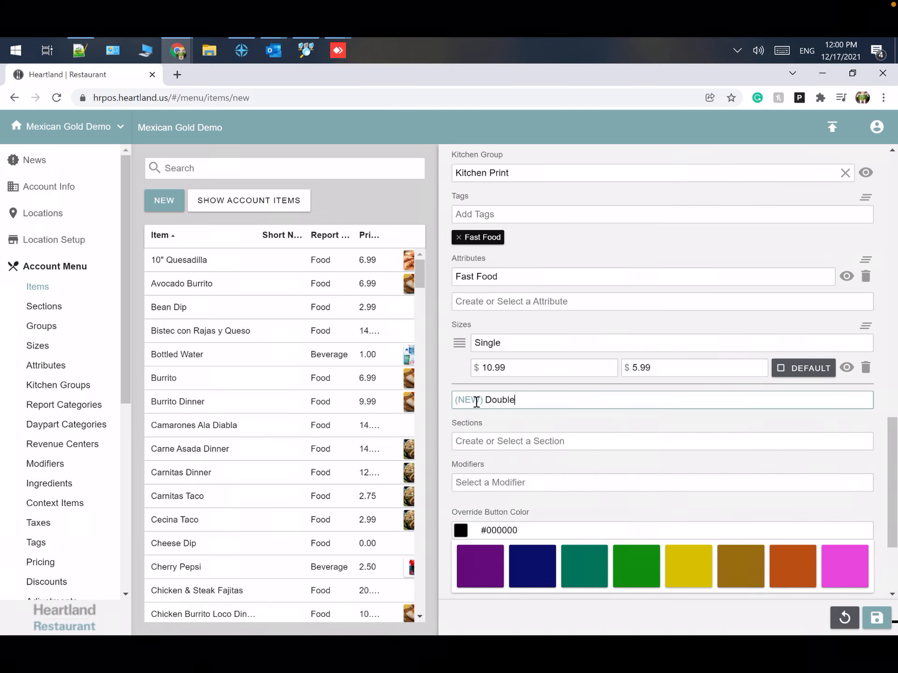
key("Return")
left_click(528, 427)
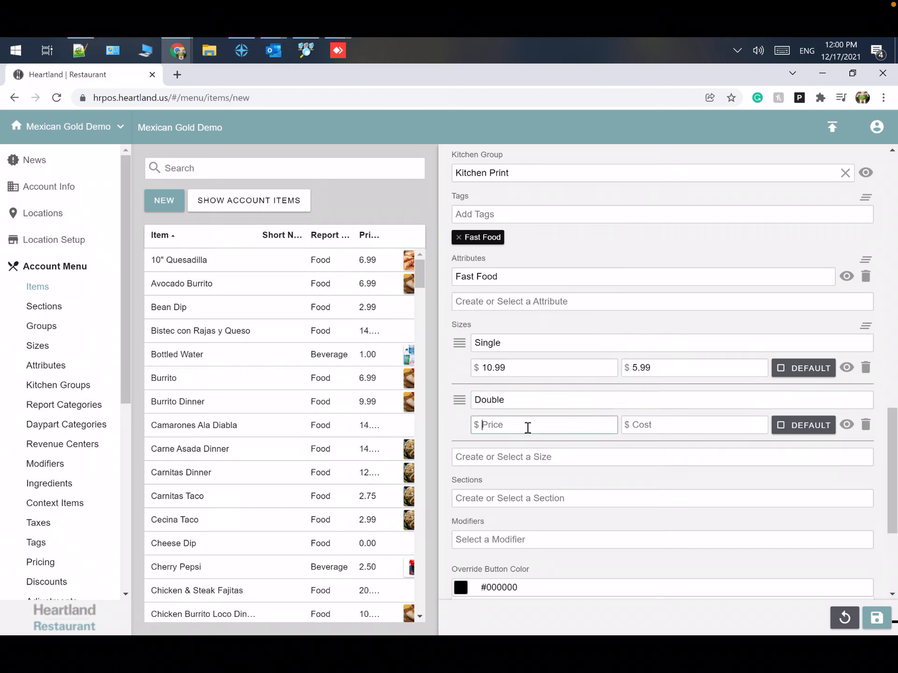
type("13.99")
left_click(657, 425)
type("6.99")
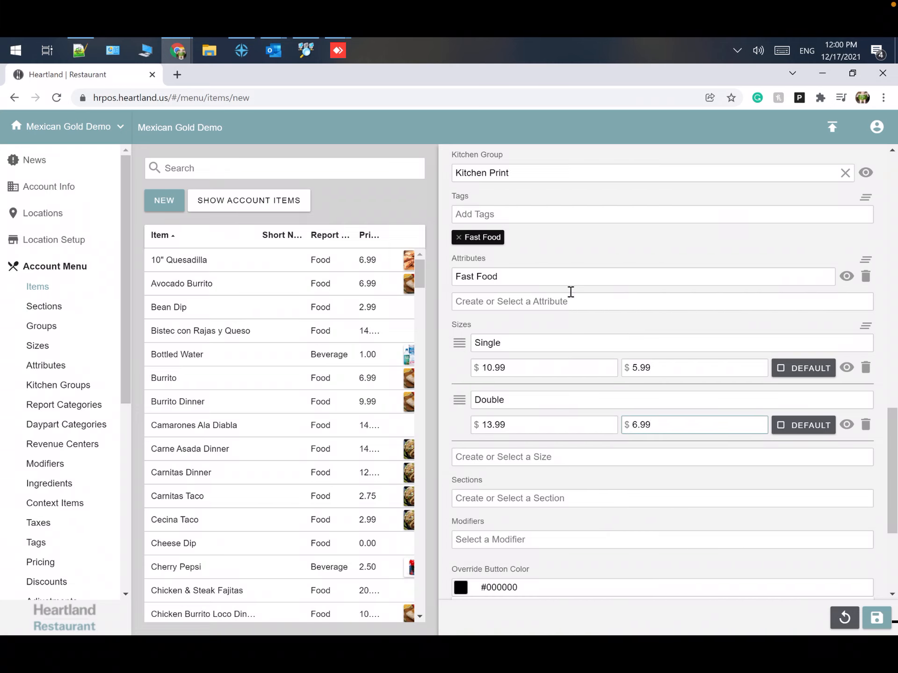
Step: Mark the Single size as the default, and clear that default again
scroll(756, 309, "down", 1)
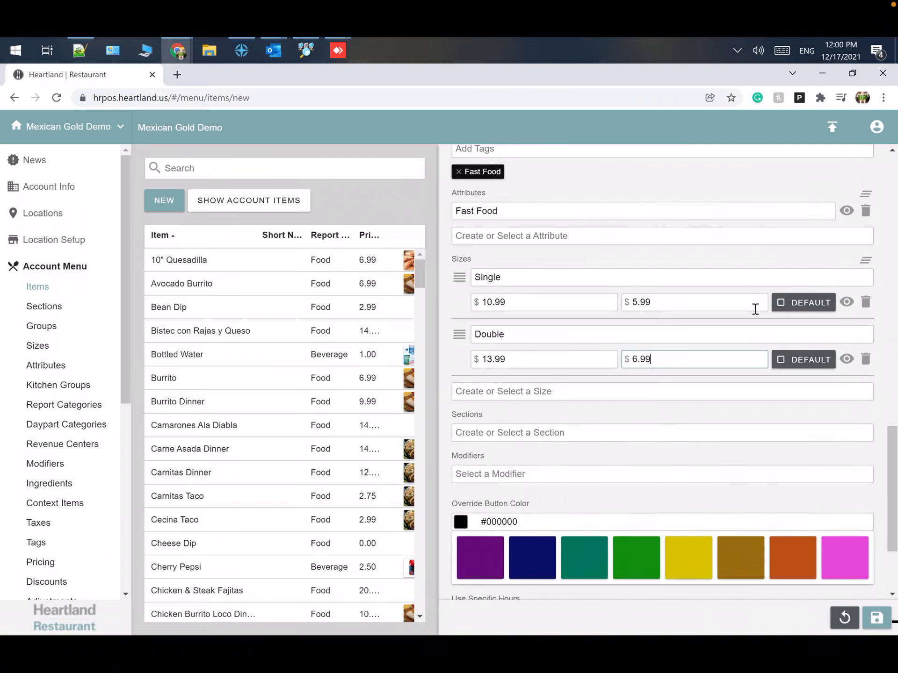
left_click(782, 303)
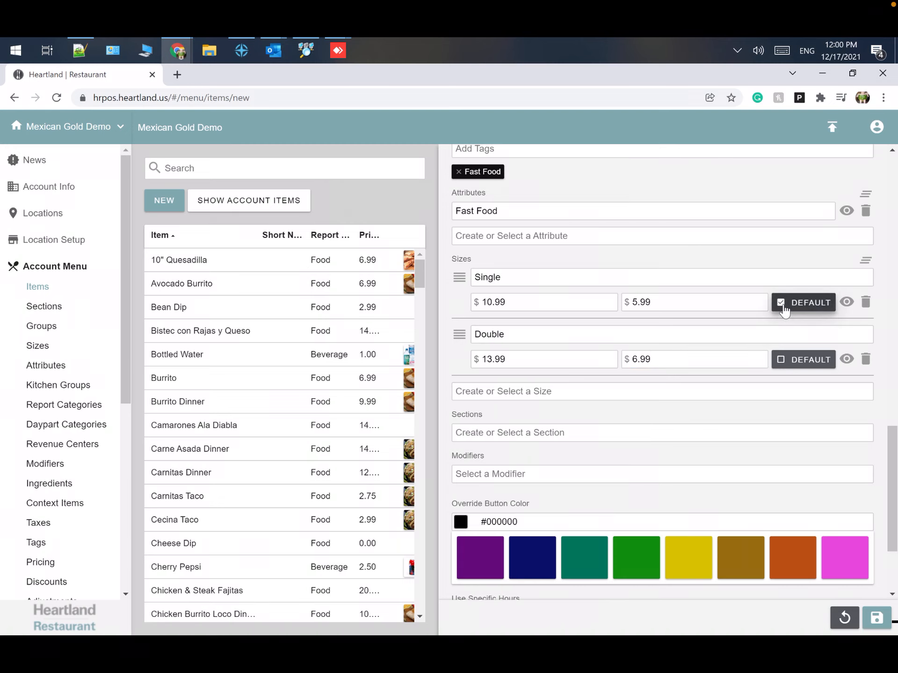
scroll(598, 318, "down", 1)
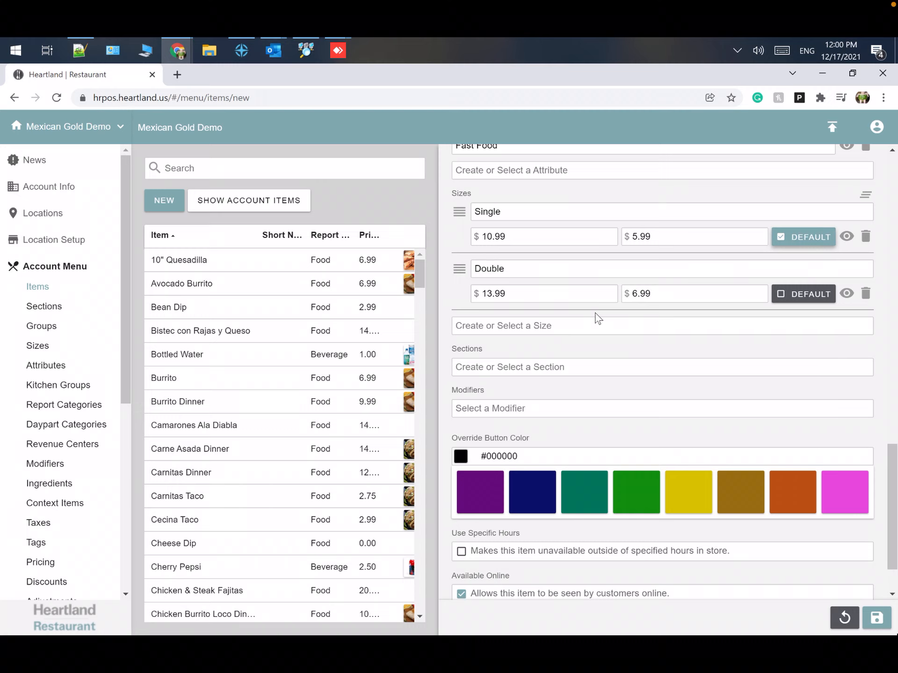
left_click(795, 236)
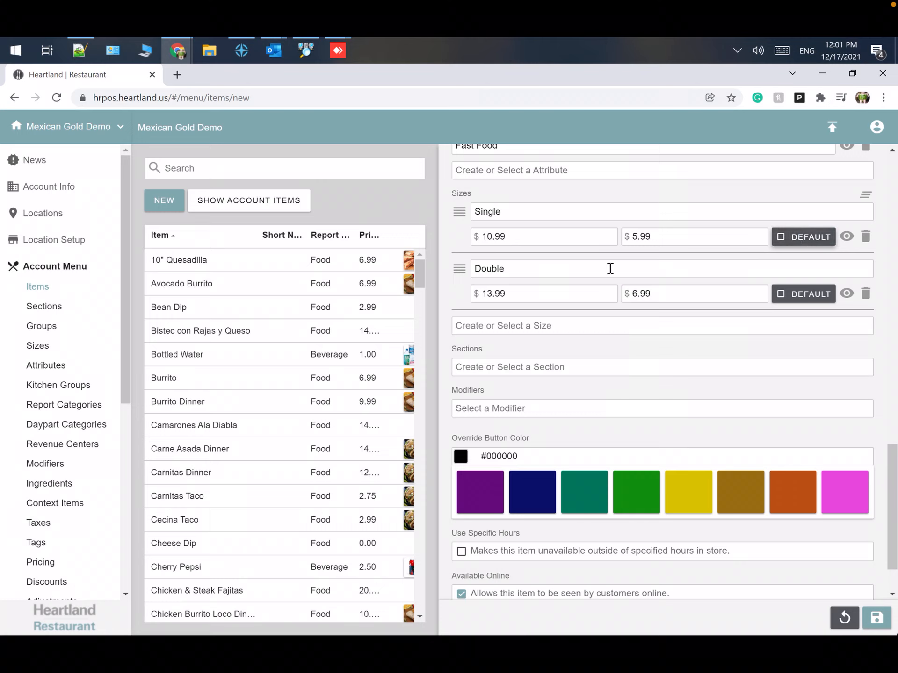
Step: Search the sections for "fas" and assign the item to the Fast Food section
left_click(529, 365)
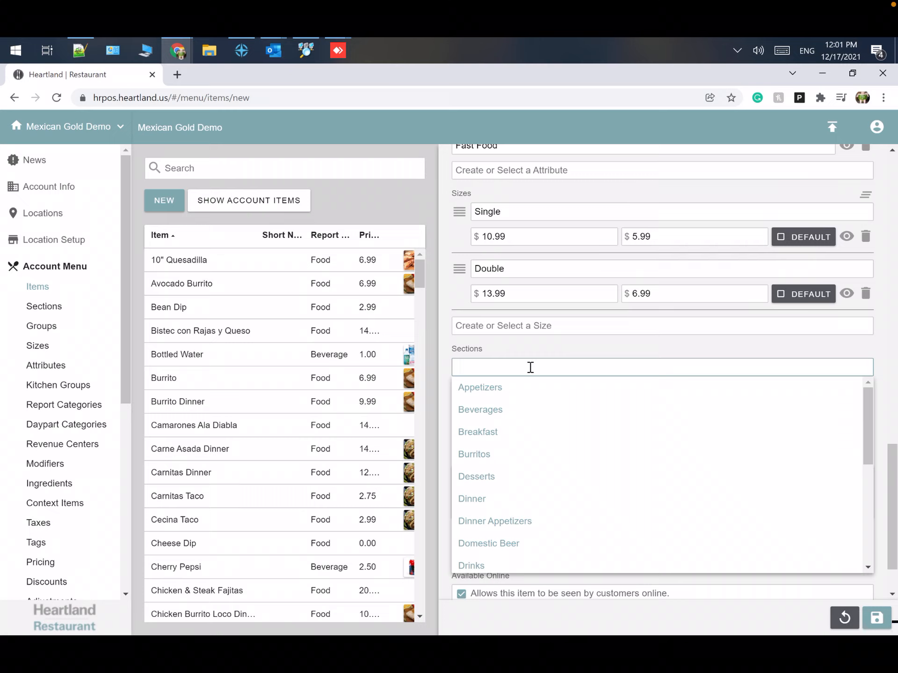
type("fas")
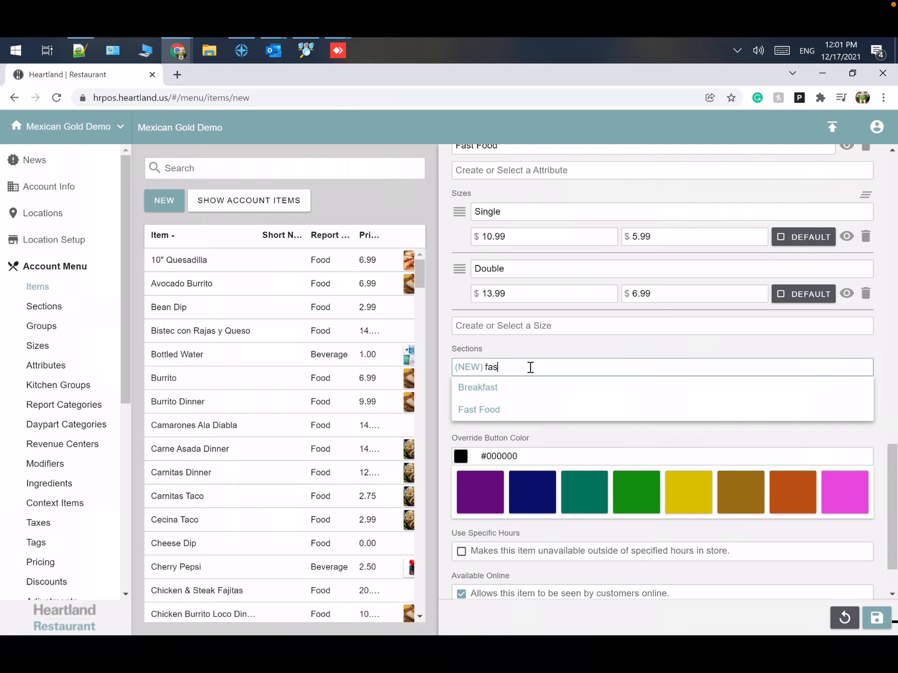
left_click(489, 410)
Step: Browse the available modifiers, search for "temp" and add the Temperature modifier to the item
scroll(498, 374, "down", 1)
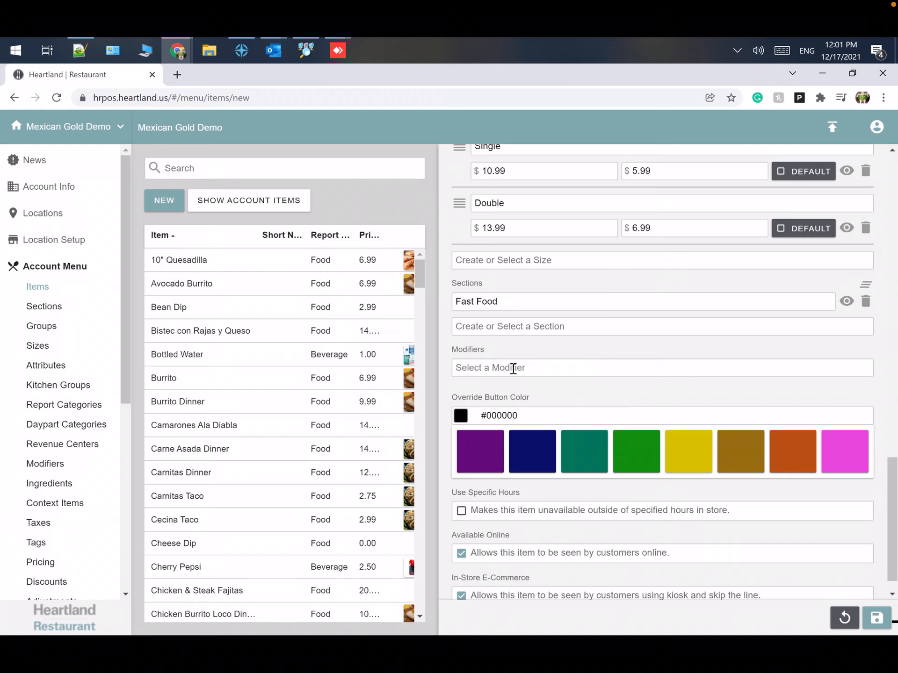
left_click(513, 369)
scroll(593, 479, "down", 3)
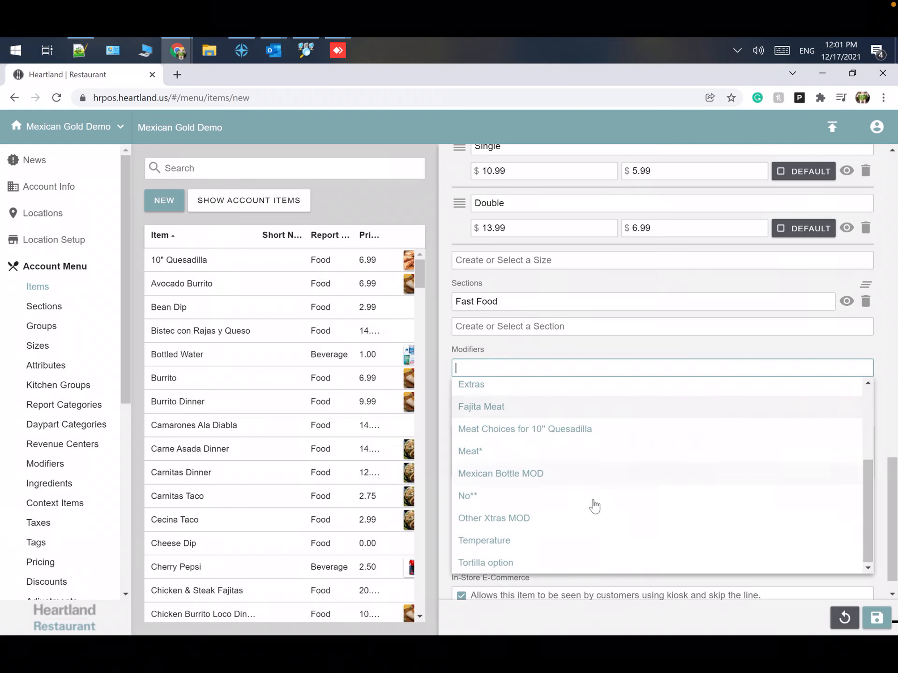
scroll(572, 427, "up", 3)
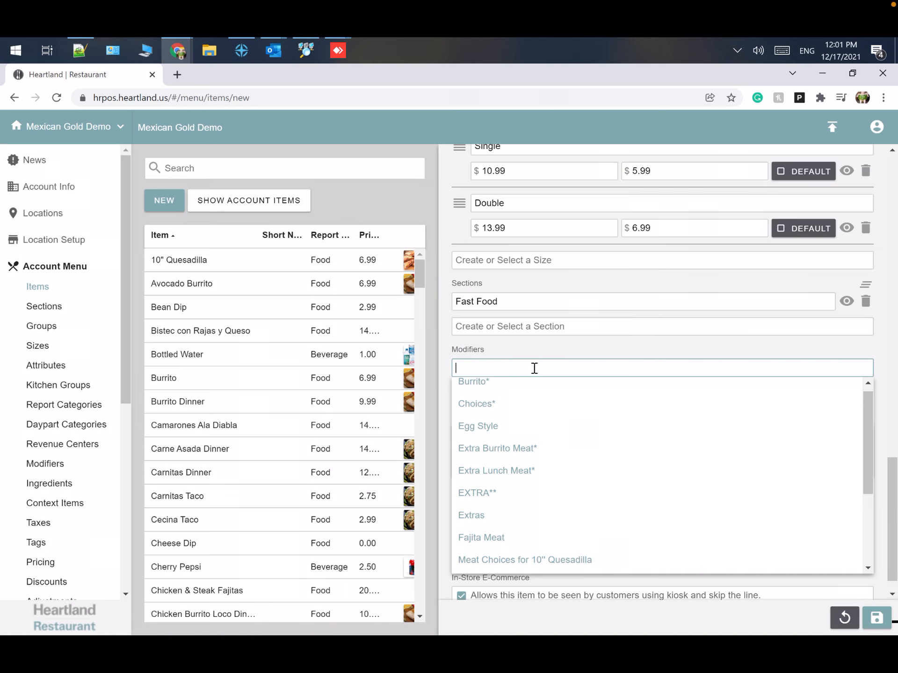
type("temp")
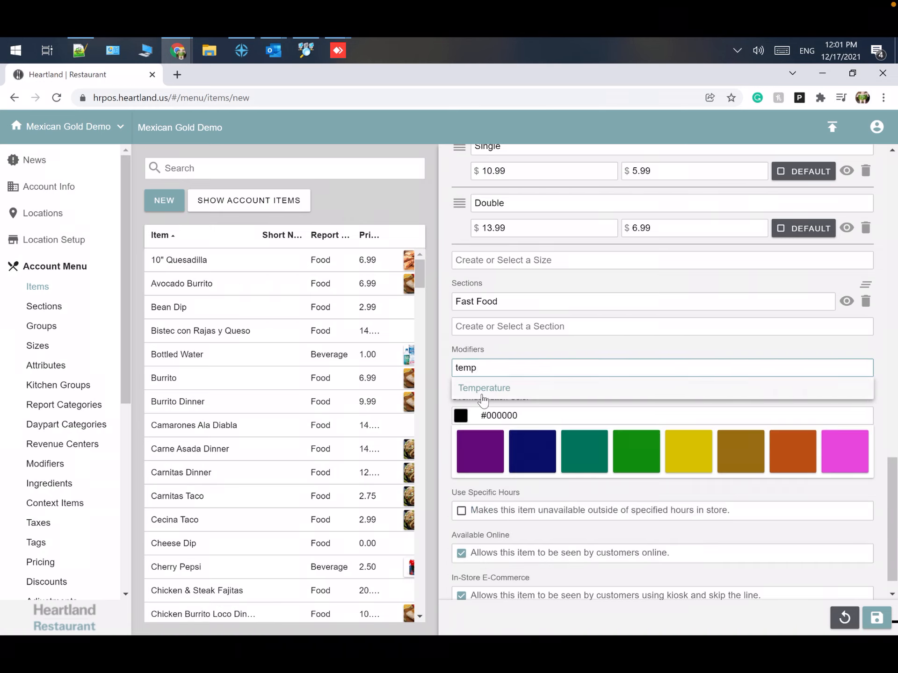
left_click(478, 393)
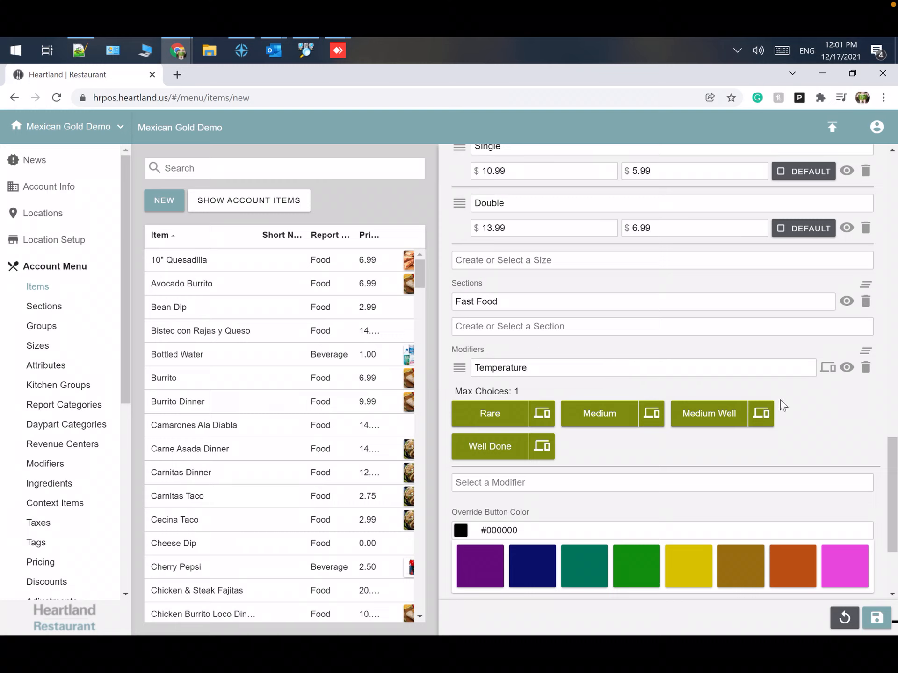
Step: Select and deselect the Rare choice of the Temperature modifier, and review the other modifiers available
left_click(501, 421)
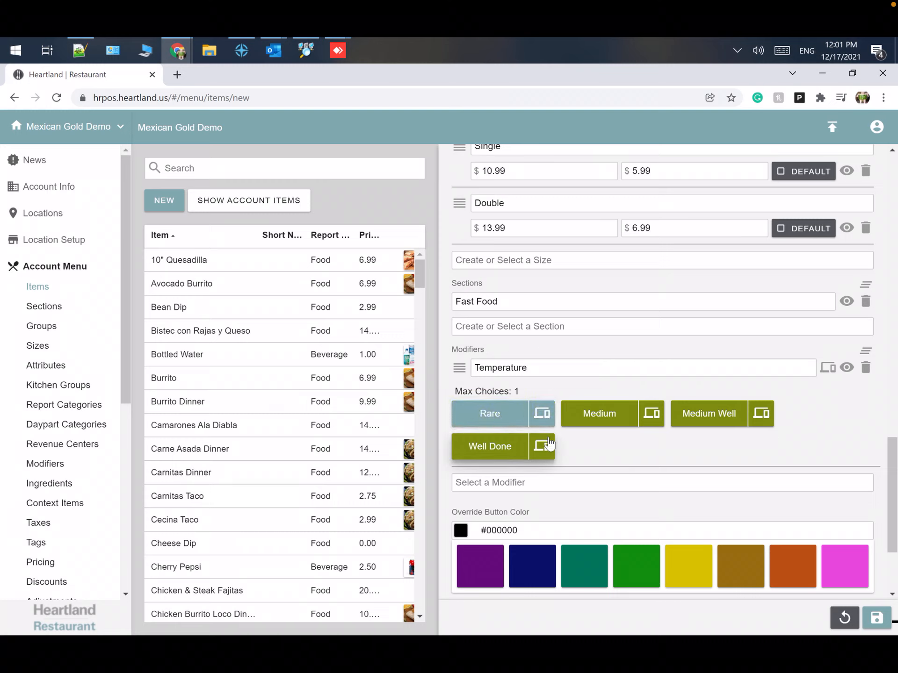
left_click(517, 414)
scroll(643, 449, "down", 2)
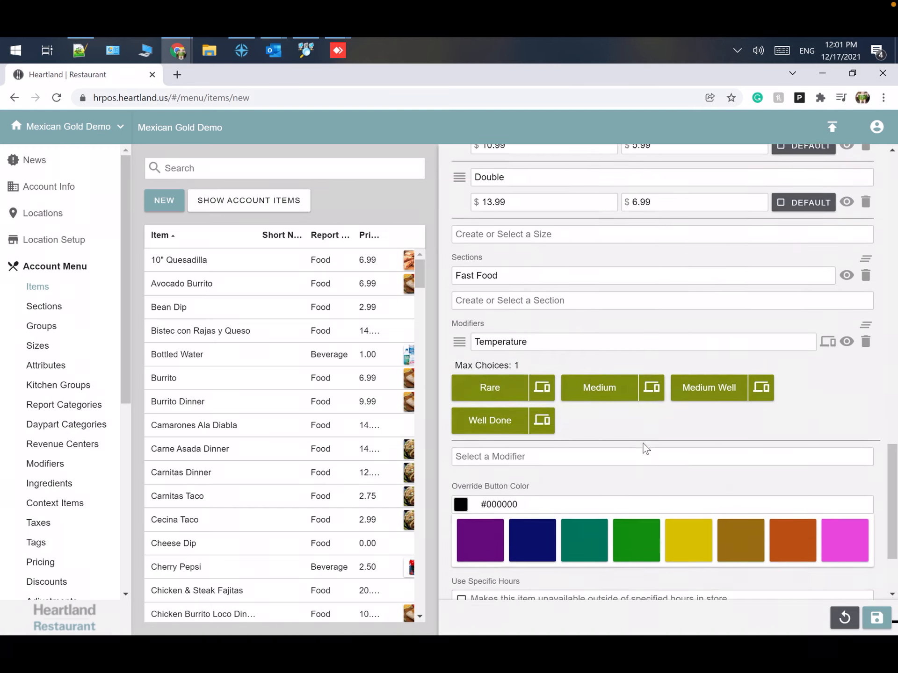
left_click(577, 417)
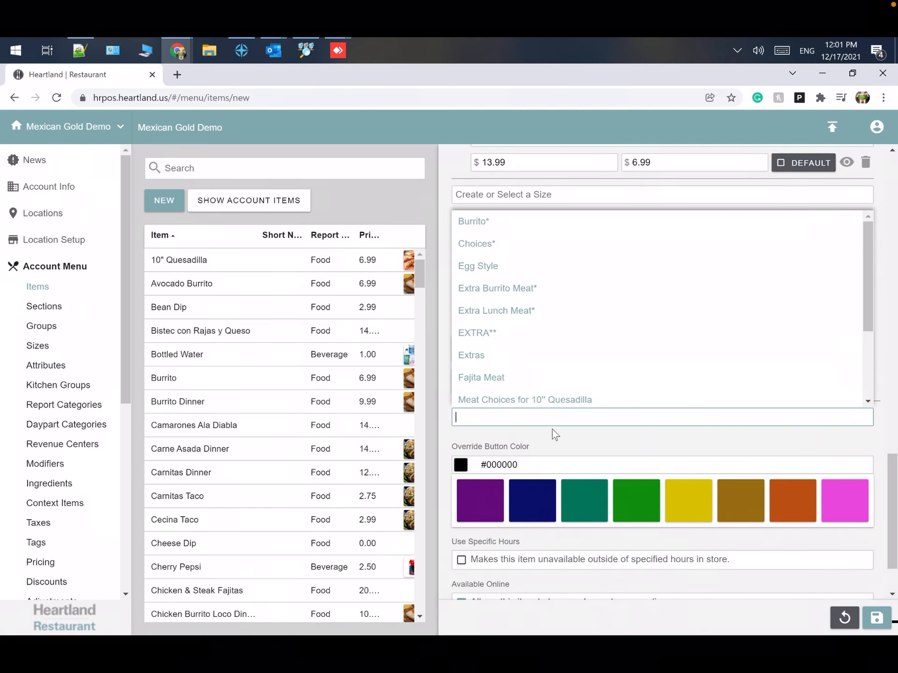
left_click(578, 444)
Step: Override the item's button color with the brown swatch #976d0f
scroll(576, 444, "down", 2)
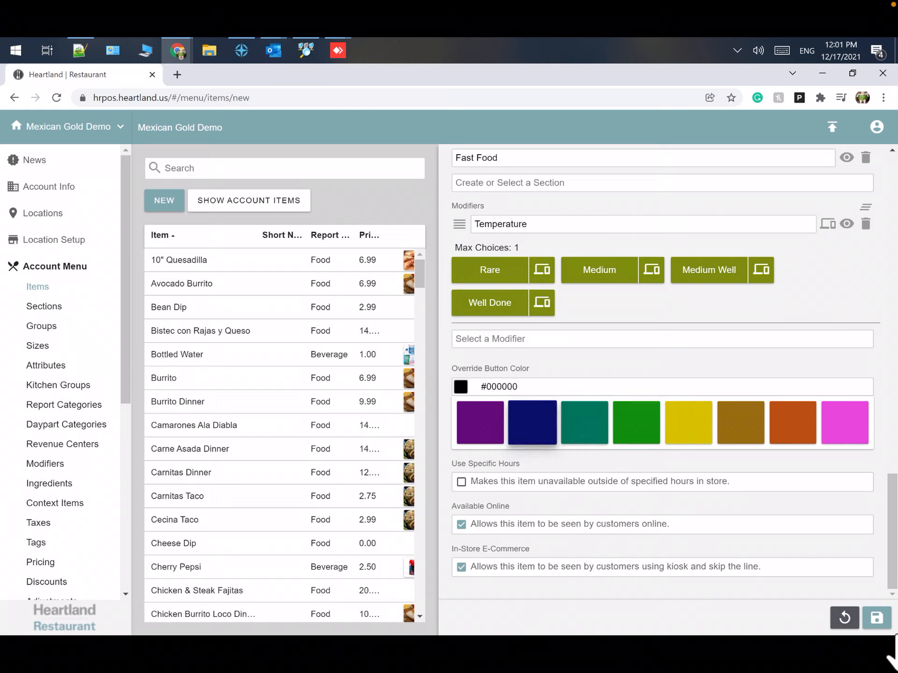
left_click(753, 431)
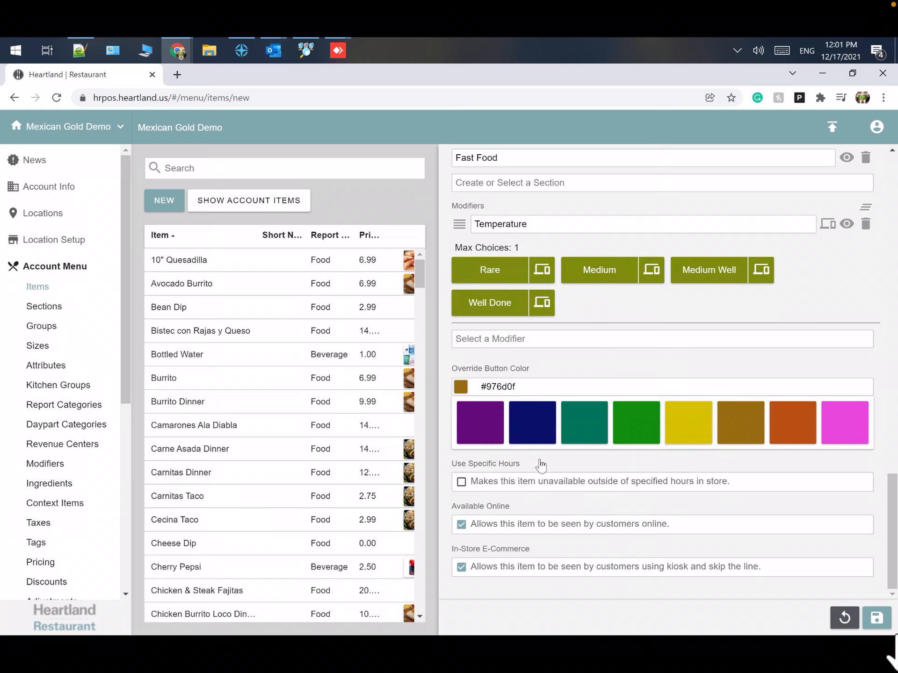
Step: Restrict the item's in-store availability to specific hours and add an entry for Tuesday
left_click(461, 482)
left_click(501, 525)
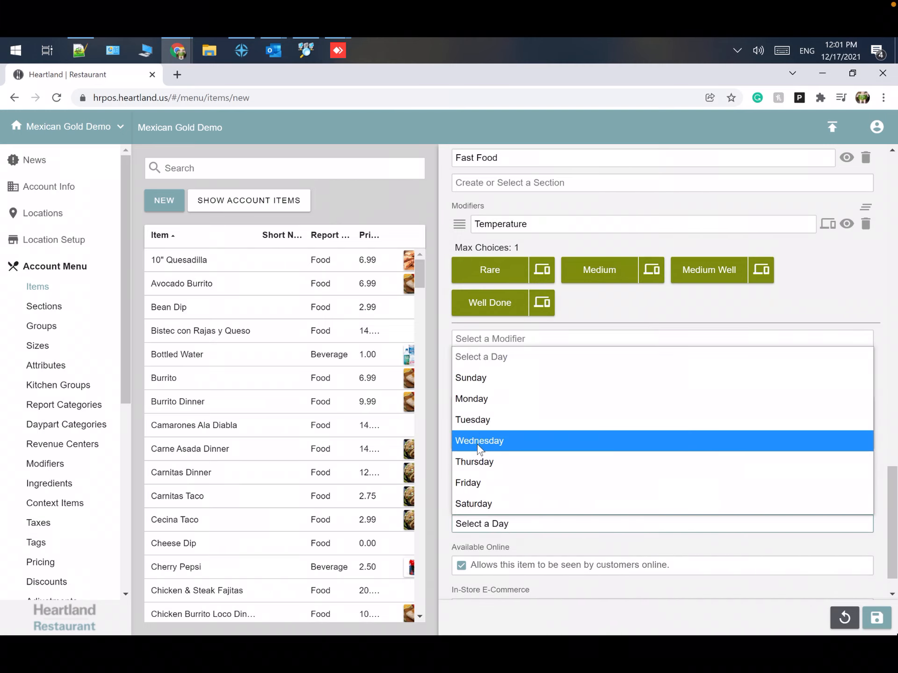
left_click(473, 420)
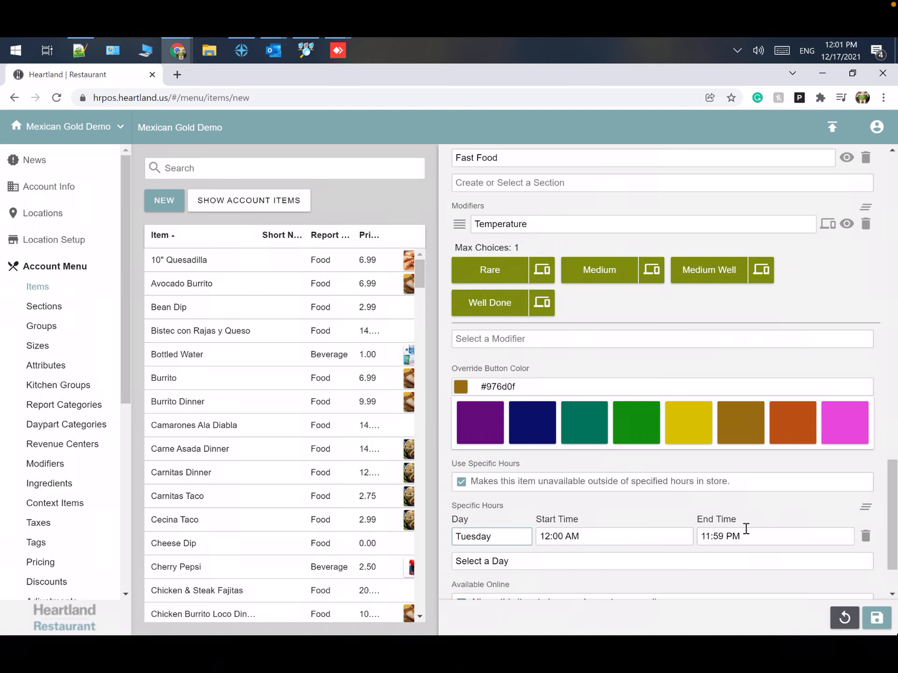
Step: Remove the Tuesday entry from the item's specific hours and turn off the specific-hours restriction
scroll(744, 533, "down", 2)
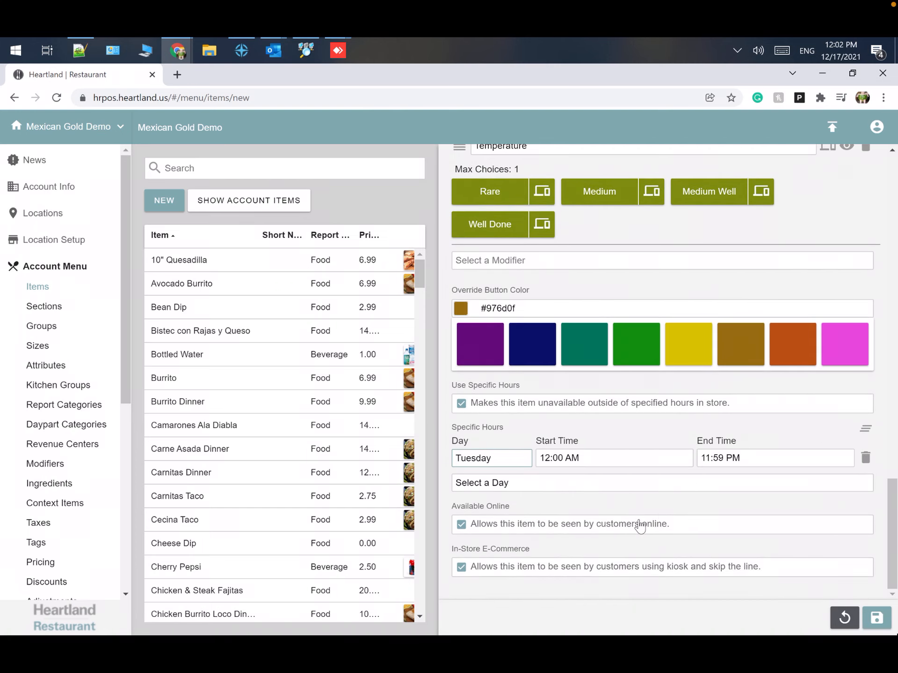
left_click(866, 458)
left_click(462, 443)
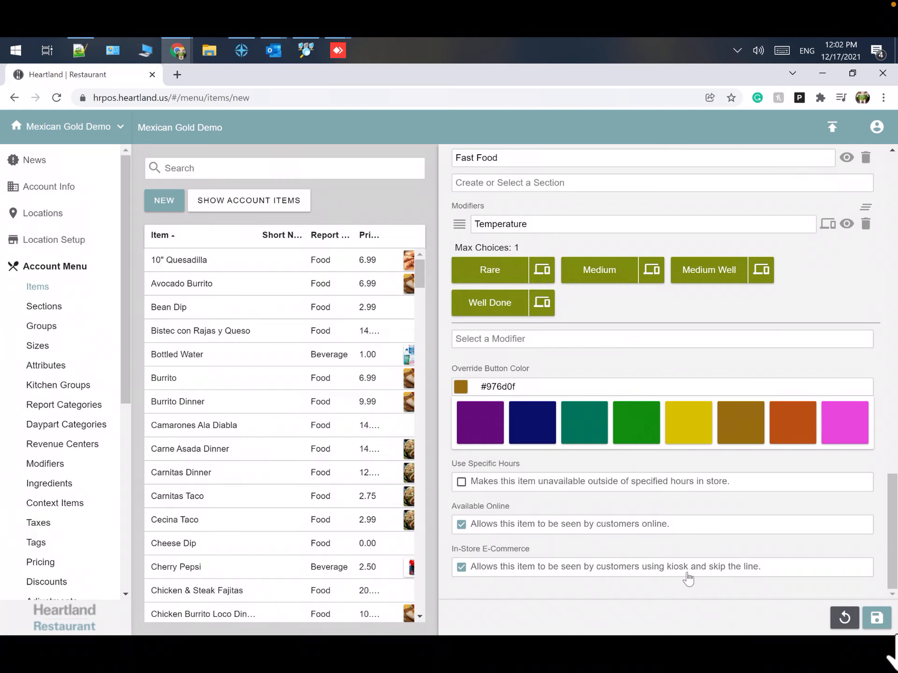
Step: Save the new Mexican Burger item and publish the changes for the location
scroll(651, 547, "up", 20)
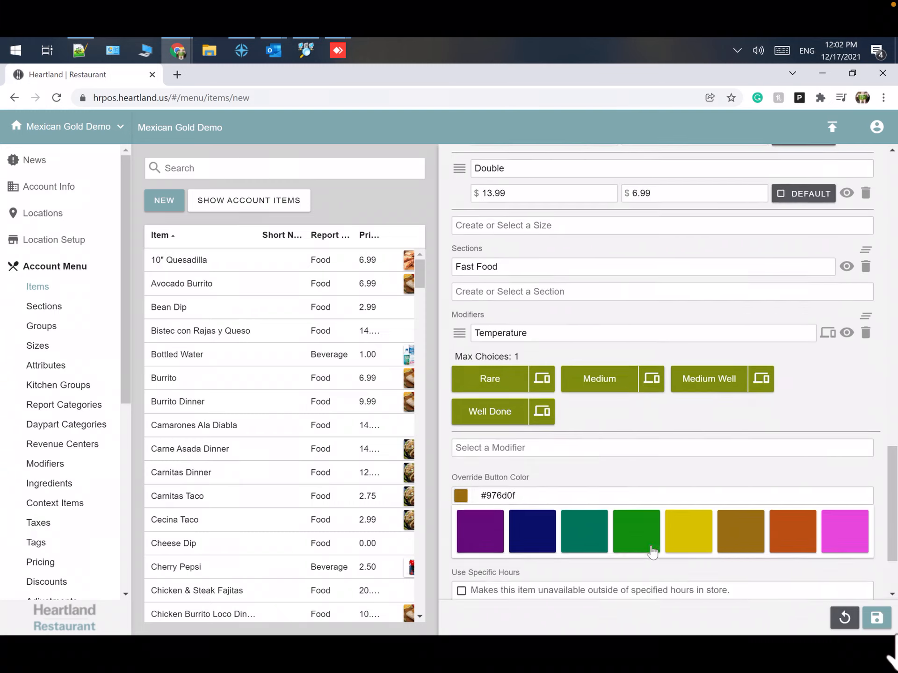
scroll(655, 548, "down", 15)
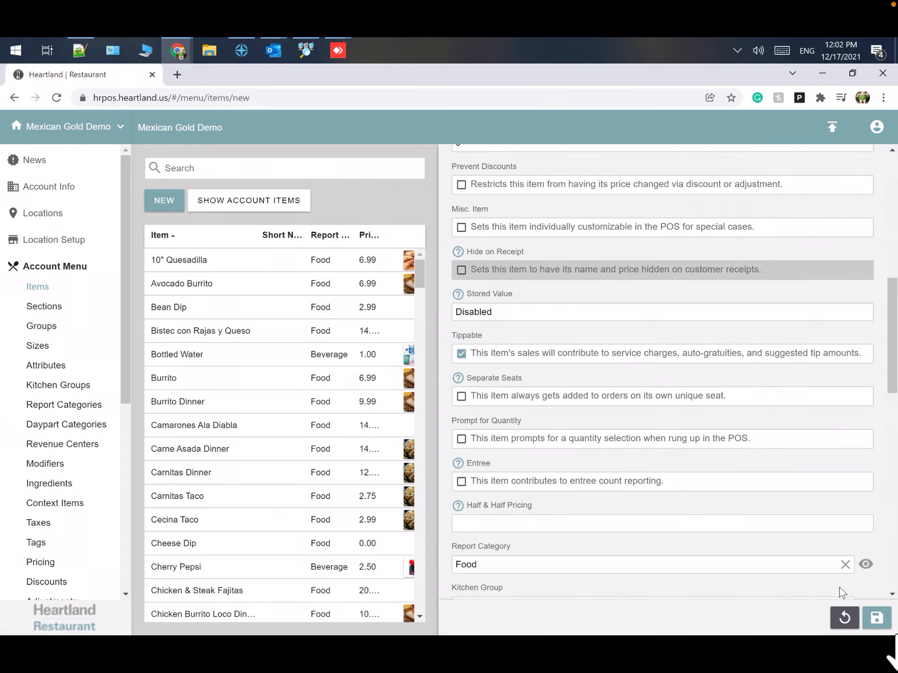
left_click(876, 617)
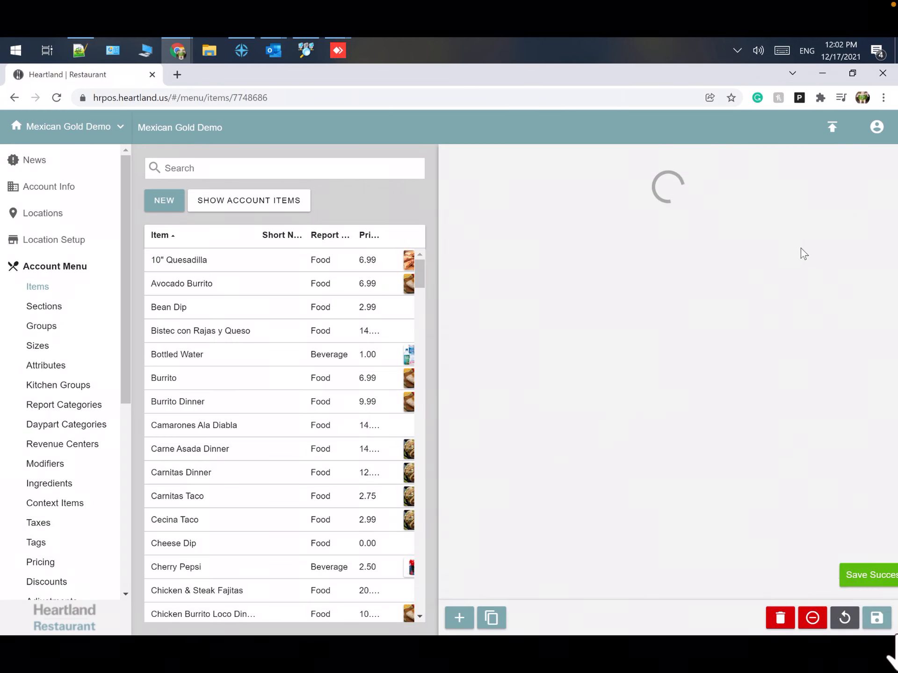
left_click(833, 125)
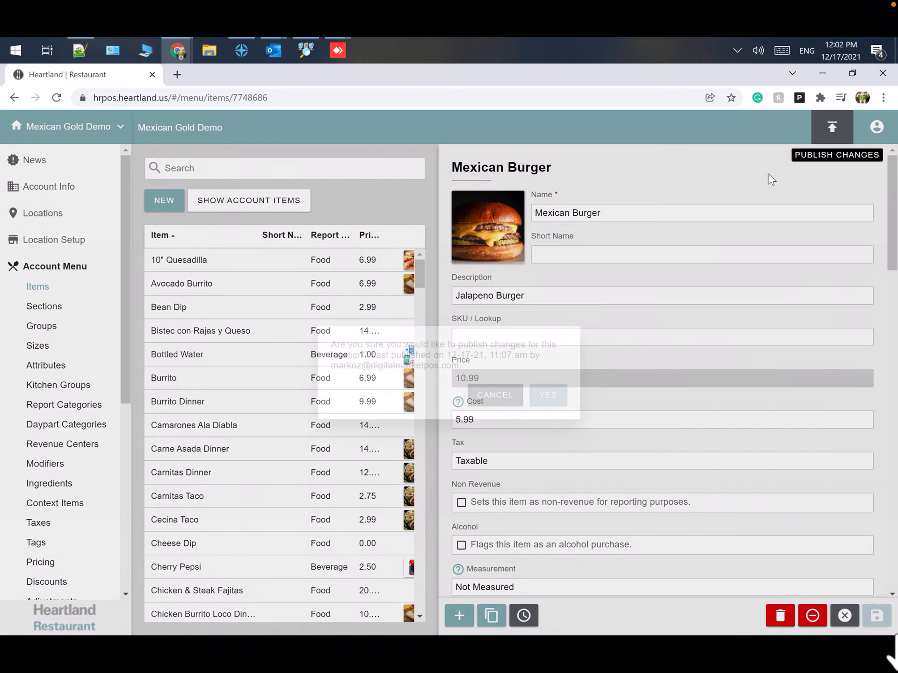
left_click(554, 393)
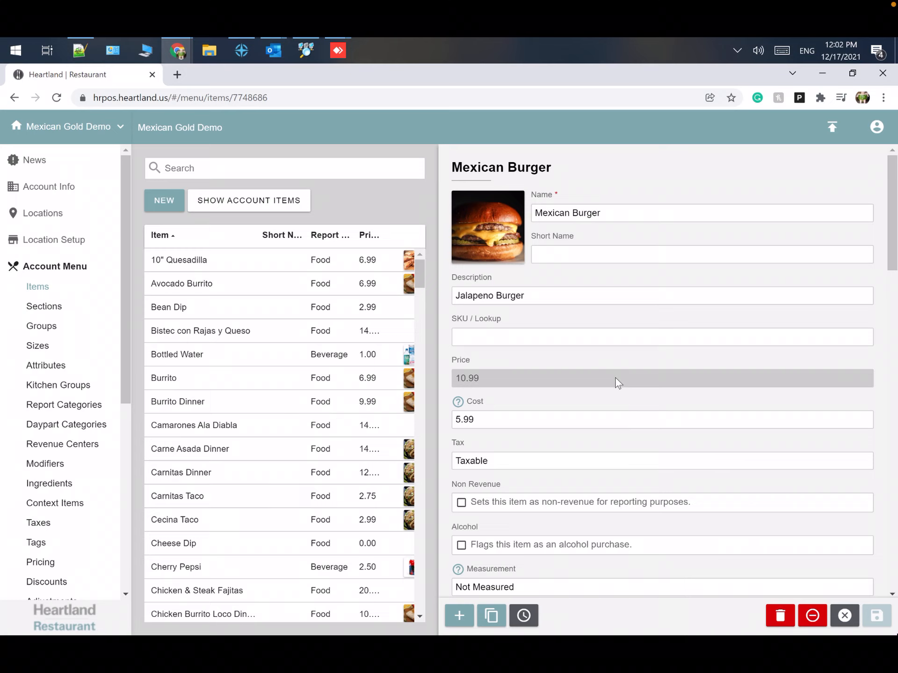
Step: Duplicate the Mexican Burger item, review the copied settings and name the copy "Tex Mex Burger"
left_click(492, 616)
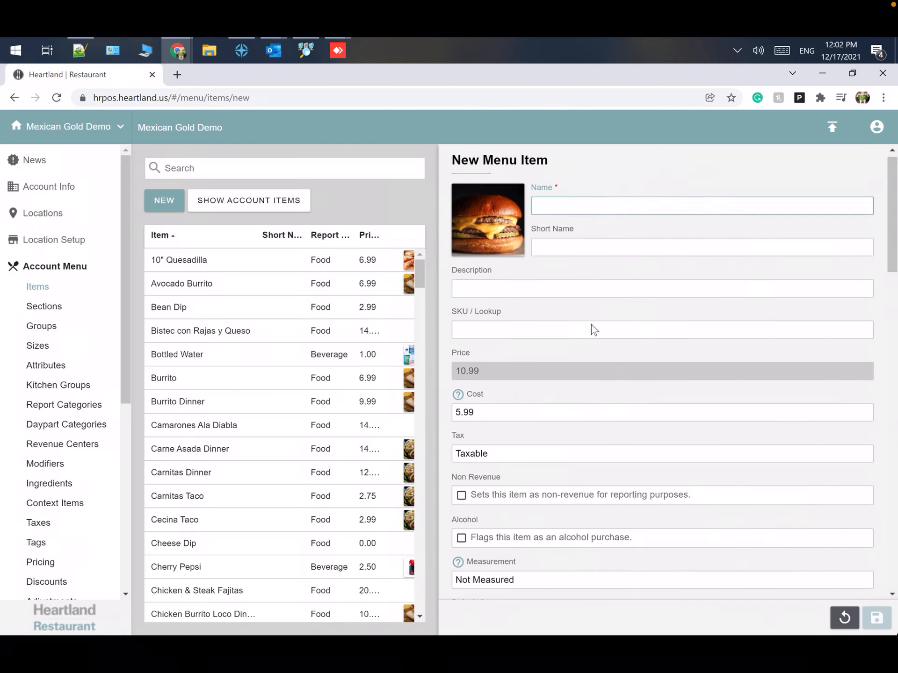
scroll(603, 420, "down", 5)
scroll(611, 380, "down", 20)
scroll(615, 495, "up", 2)
scroll(616, 494, "up", 20)
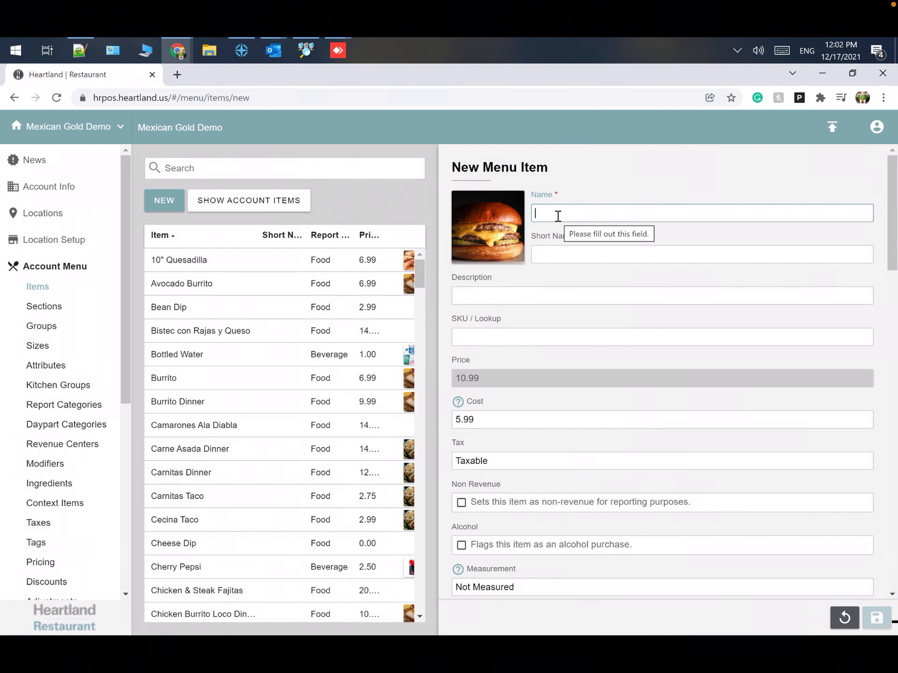
type("Tex Mex Burger")
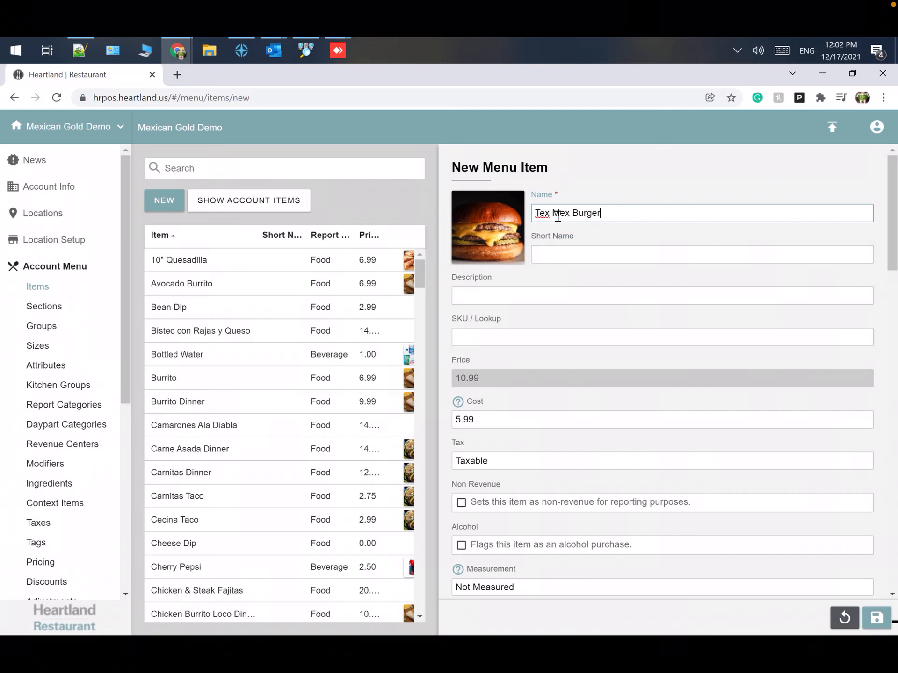
Step: Set the copied item's Single size price to 11.99 and its Double size price to 14.99
scroll(613, 254, "down", 4)
scroll(611, 259, "up", 2)
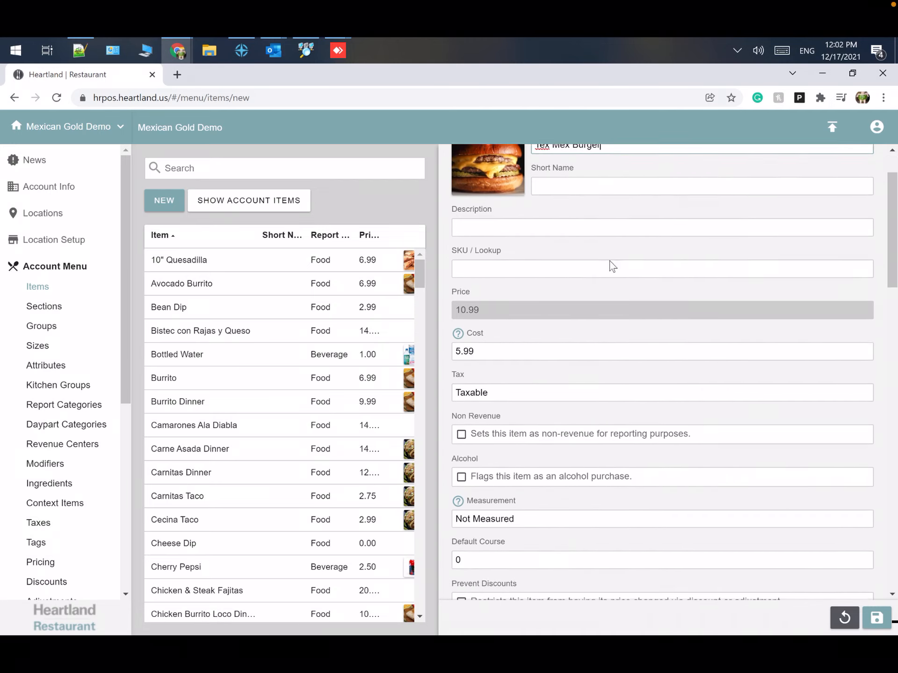
scroll(599, 281, "up", 1)
scroll(583, 295, "down", 15)
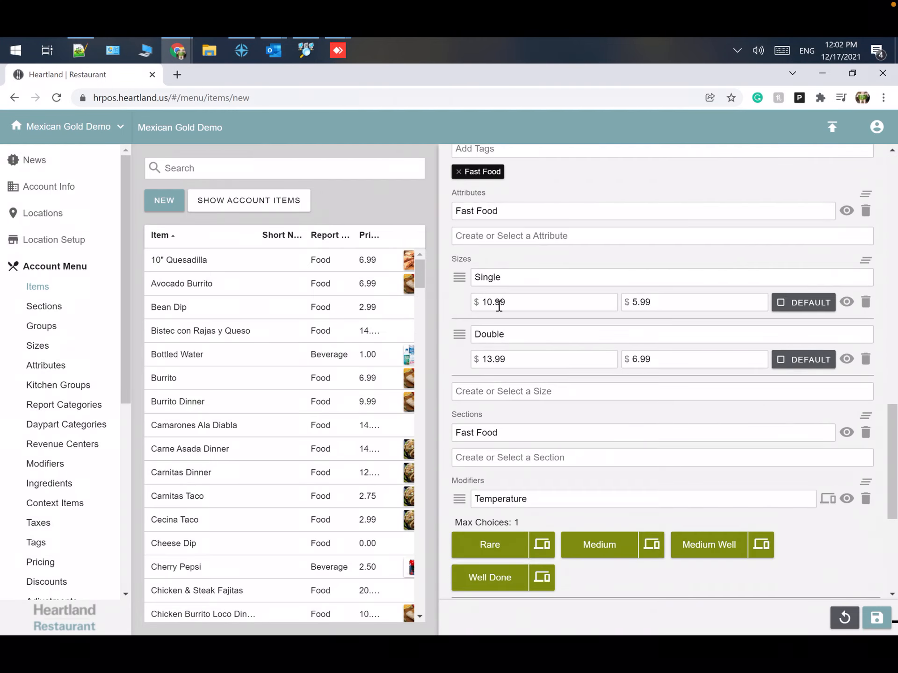
left_click(493, 303)
key("BackSpace")
type("1")
left_click(492, 360)
key("BackSpace")
type("4")
Step: Save the Tex Mex Burger item and publish the changes for the location
scroll(543, 397, "down", 6)
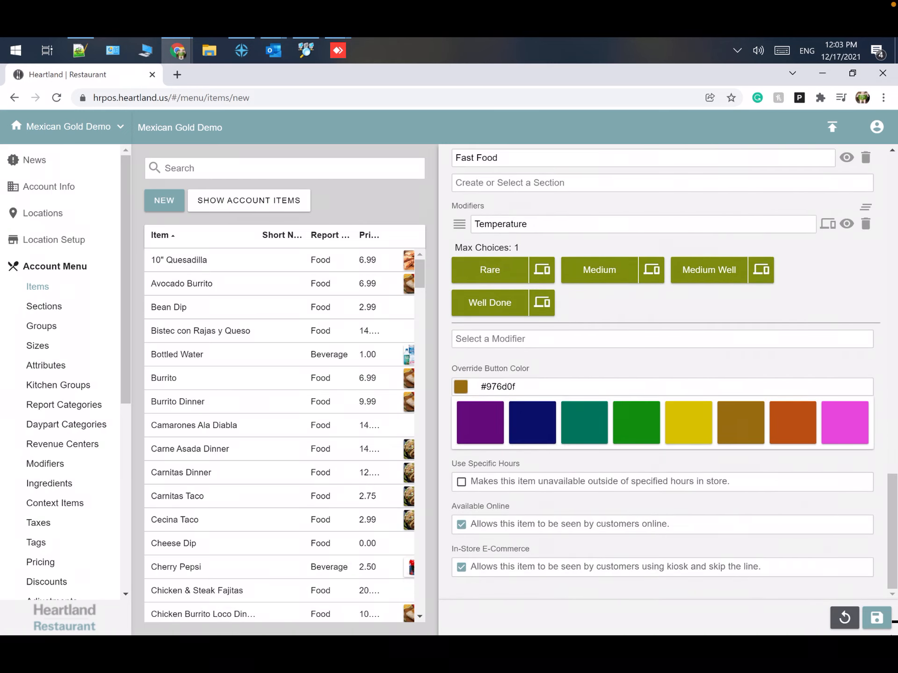
left_click(877, 618)
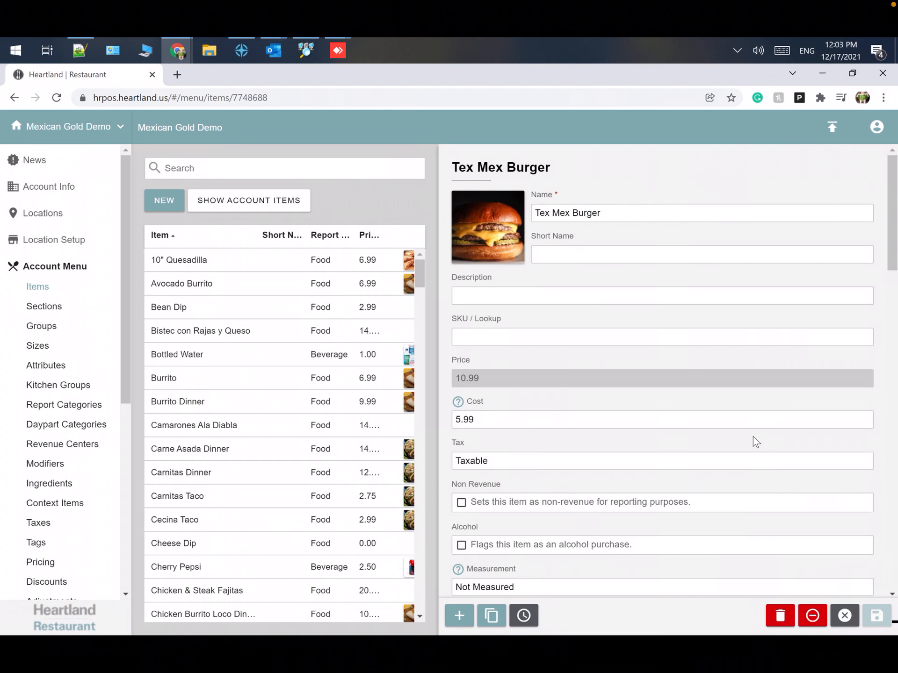
left_click(820, 143)
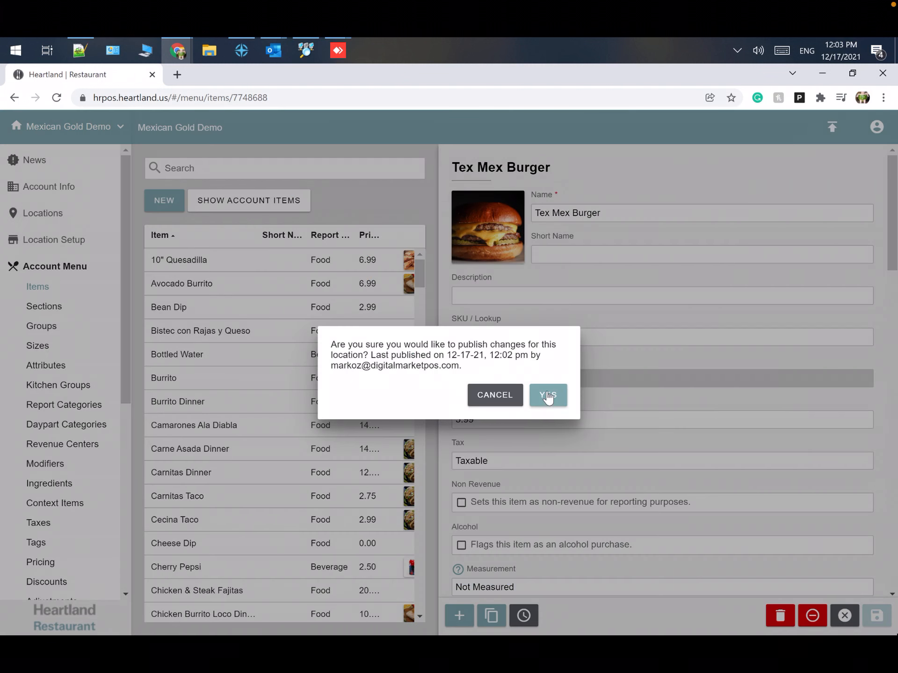
left_click(548, 395)
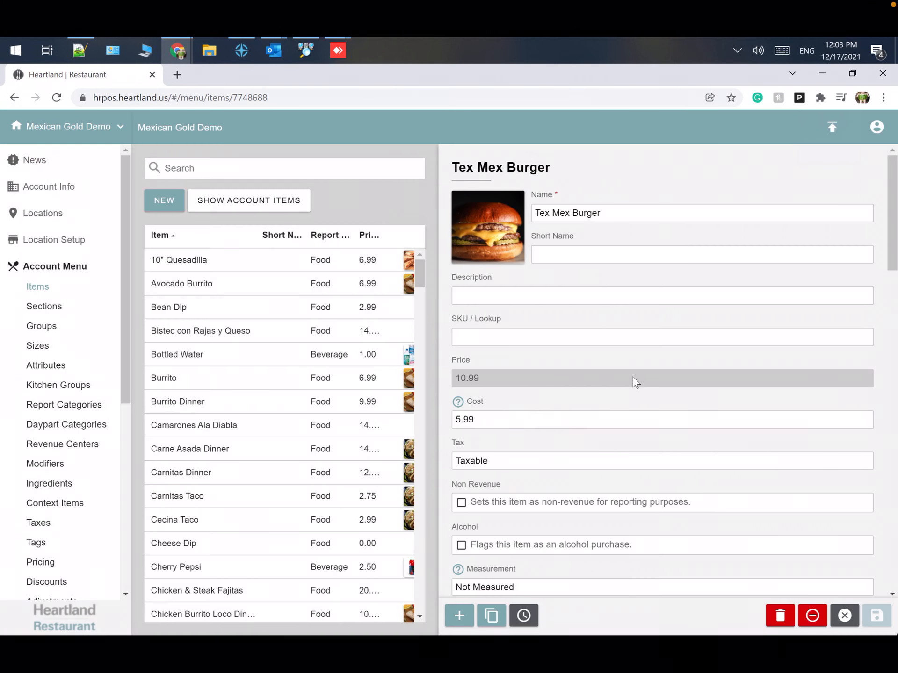